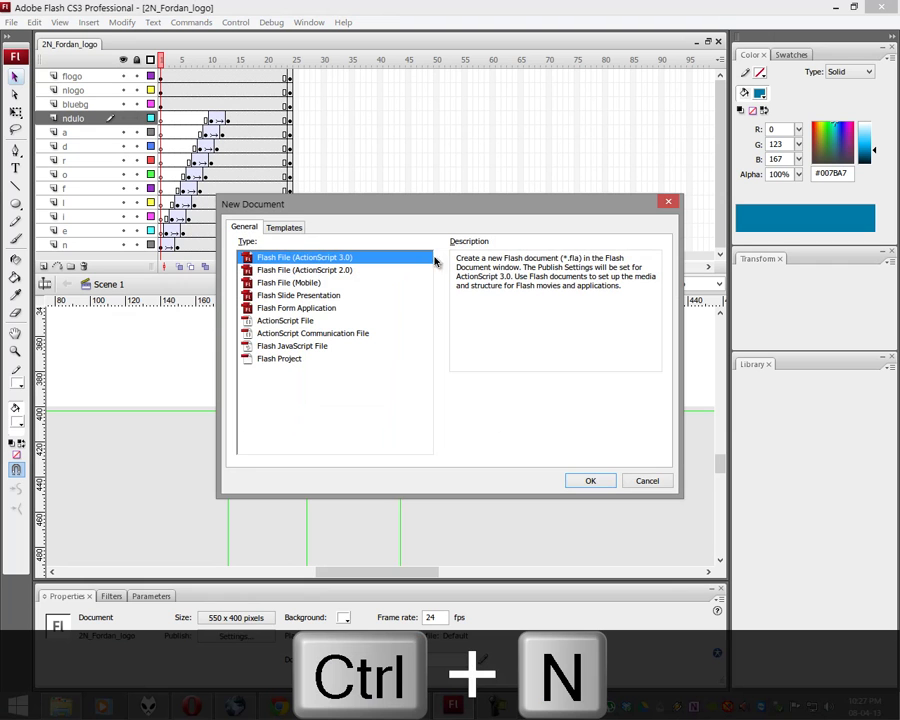
Create a new document of type Flash File (ActionScript 3.0).
{"action": "left_click", "coordinate": [588, 480]}
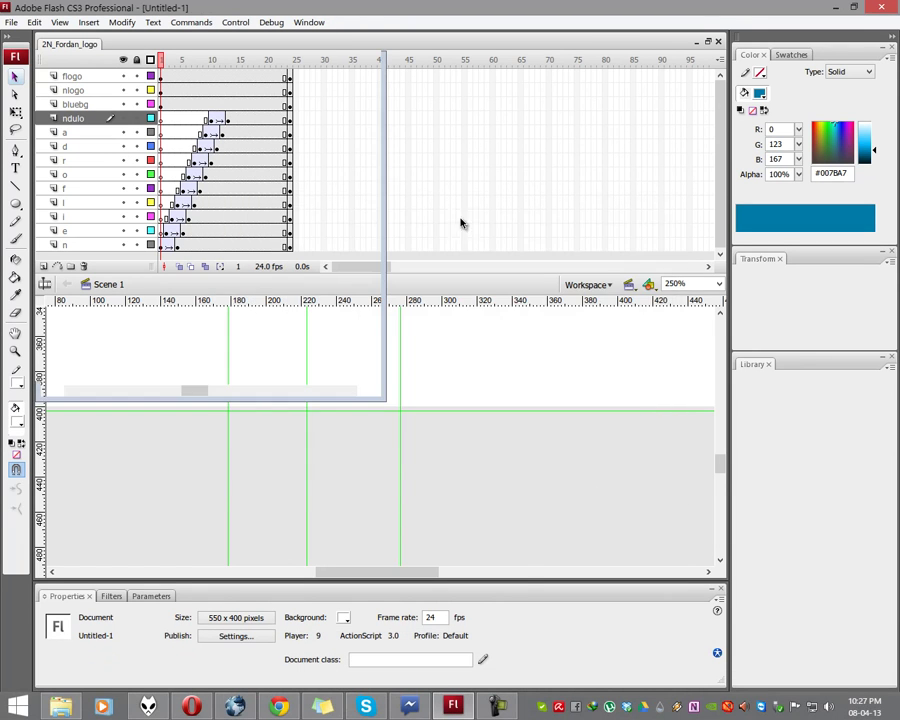
{"action": "mouse_move", "coordinate": [716, 425]}
{"action": "left_mouse_down"}
{"action": "mouse_move", "coordinate": [716, 400]}
{"action": "mouse_move", "coordinate": [716, 418]}
{"action": "left_mouse_up"}
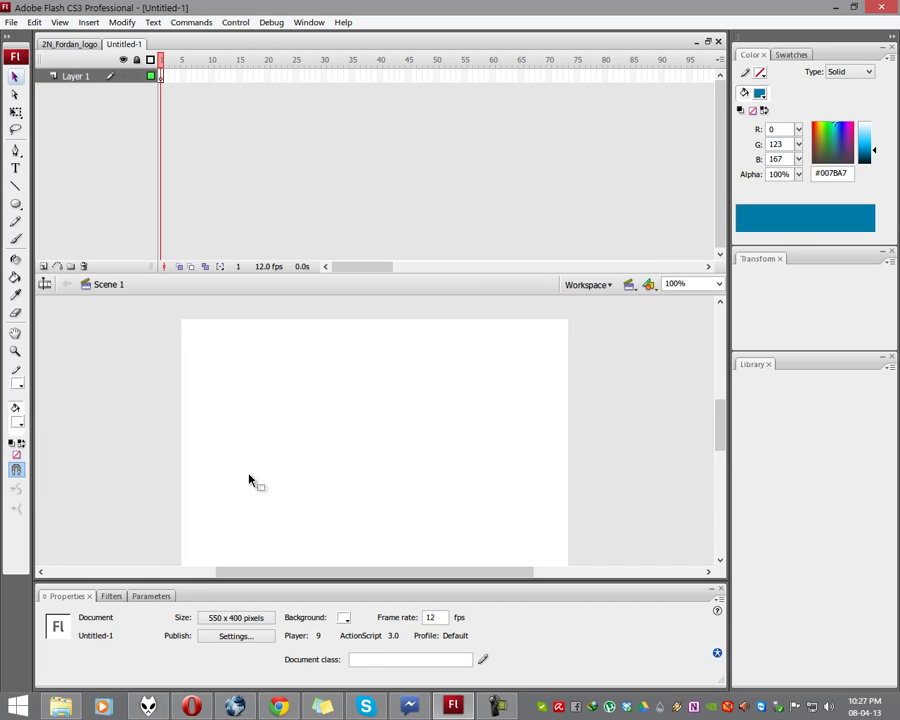
{"action": "key", "text": "t"}
{"action": "left_click", "coordinate": [266, 413]}
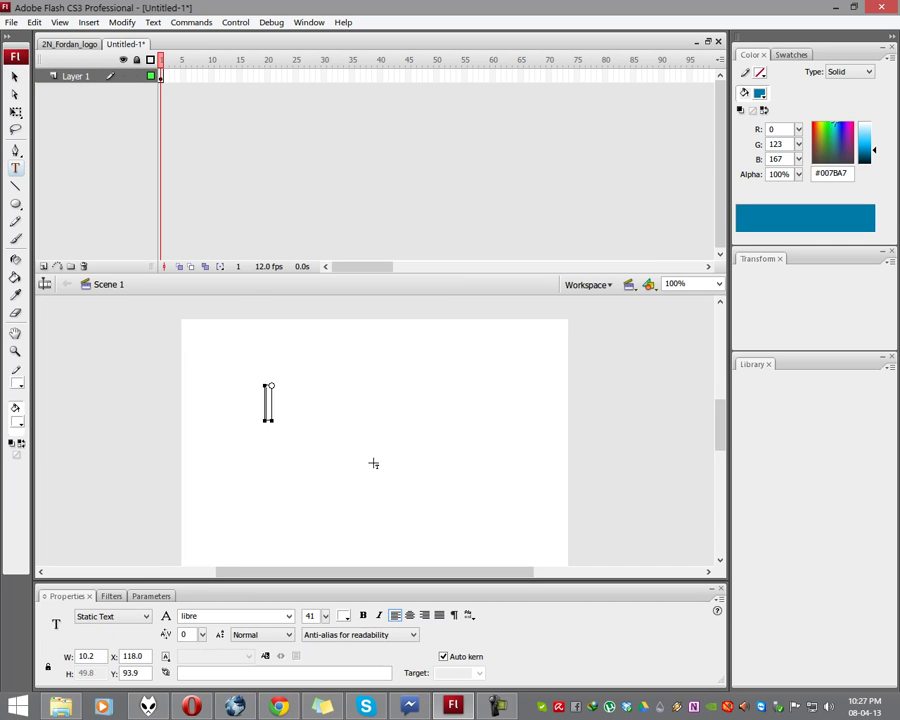
{"action": "type", "text": "basic"}
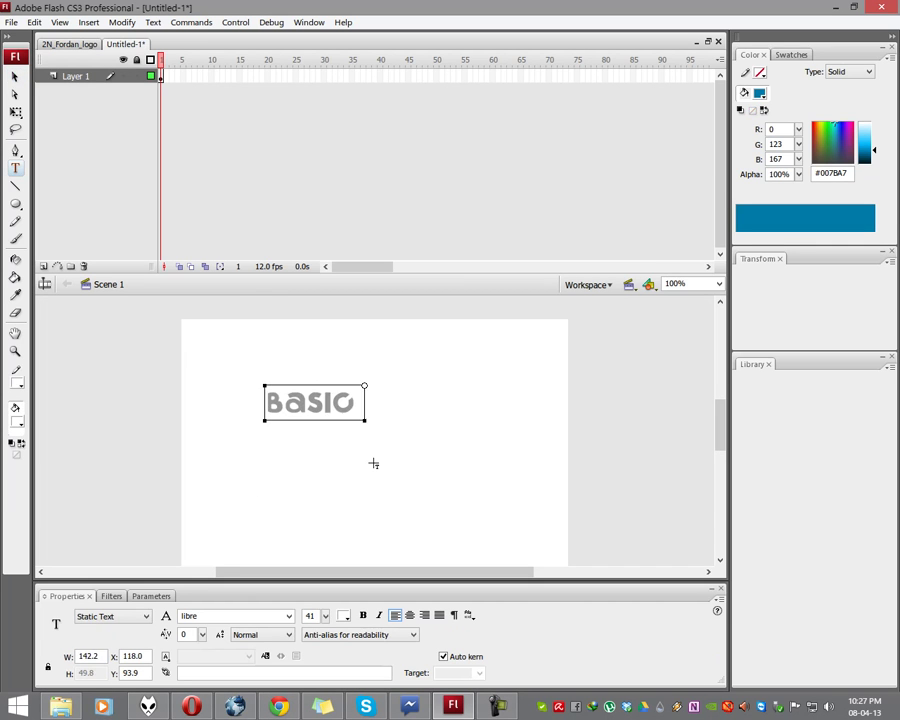
{"action": "type", "text": " mo"}
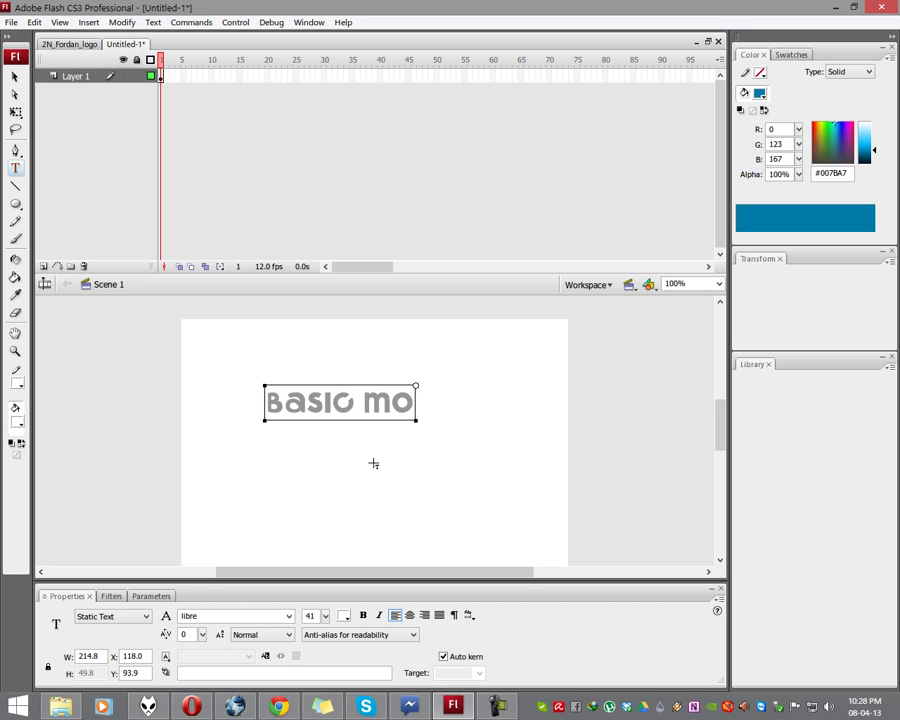
{"action": "key", "text": "BackSpace"}
{"action": "key", "text": "BackSpace"}
{"action": "key", "text": "BackSpace"}
{"action": "type", "text": "shape"}
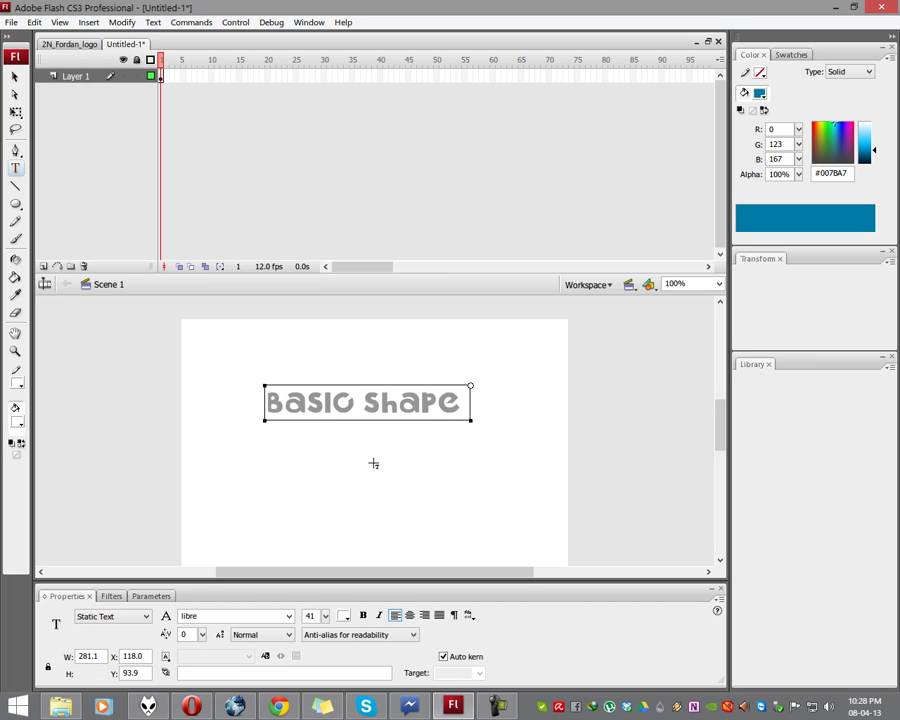
{"action": "type", "text": " tween"}
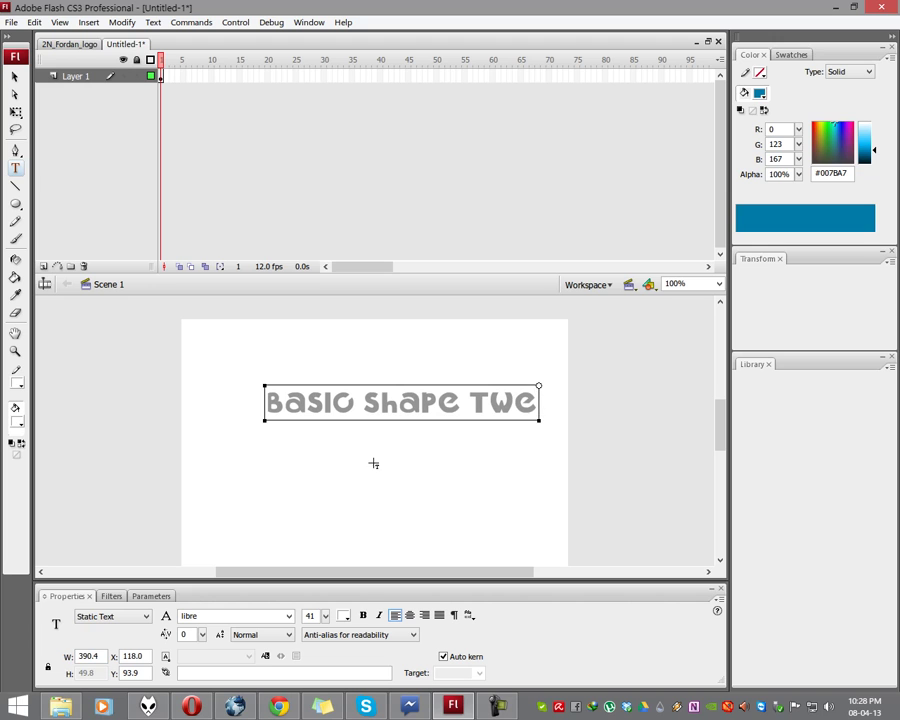
{"action": "left_click", "coordinate": [15, 76]}
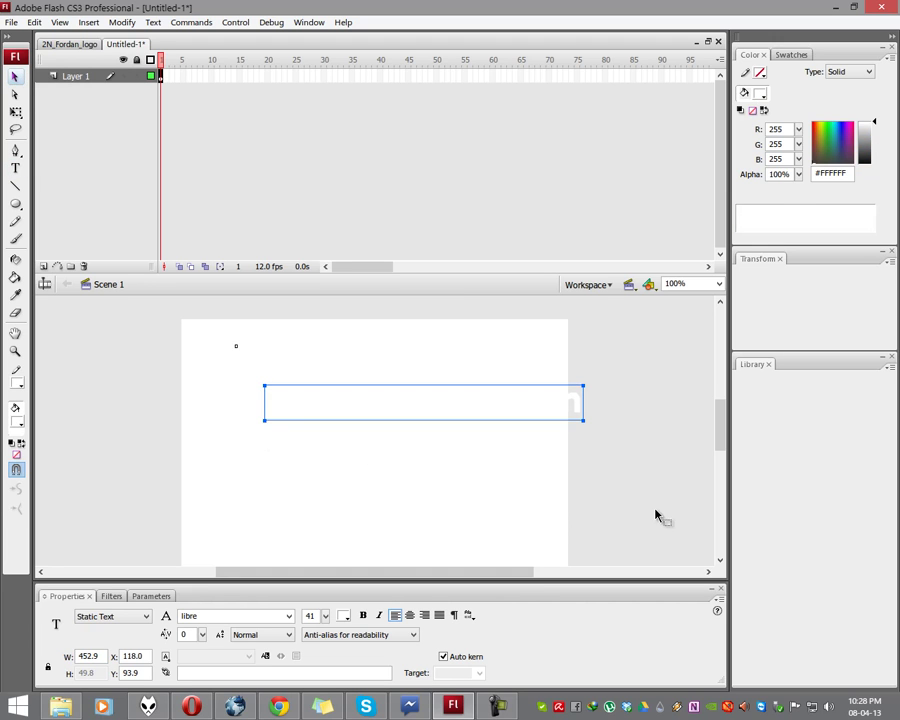
{"action": "left_click", "coordinate": [592, 515]}
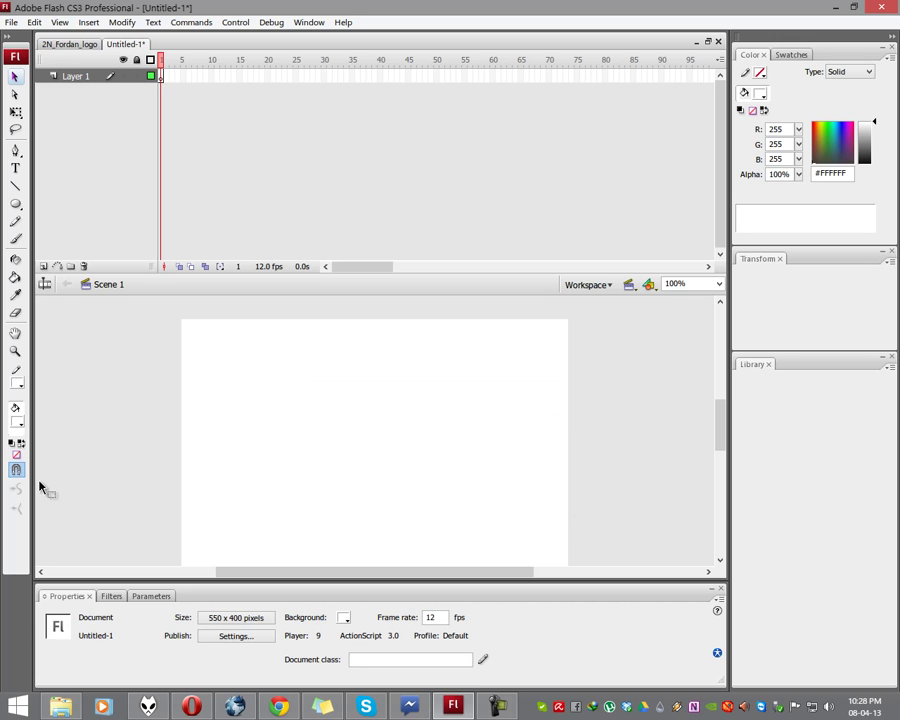
Set the fill colour to black and add the static text "gawa ng shape" in the upper part of the stage.
{"action": "left_click", "coordinate": [16, 421]}
{"action": "left_click", "coordinate": [36, 481]}
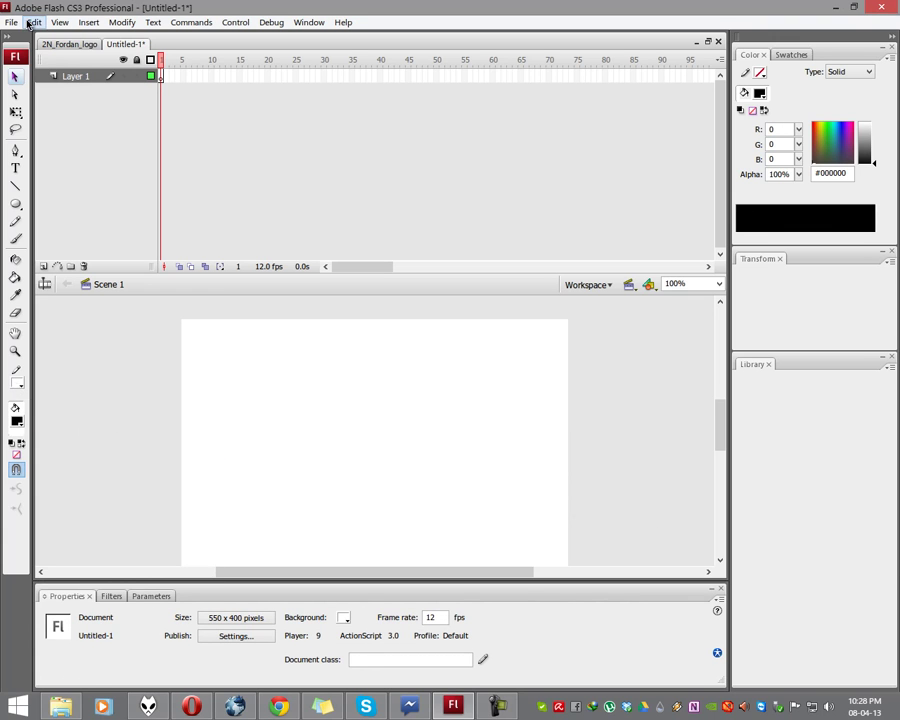
{"action": "left_click", "coordinate": [12, 77]}
{"action": "left_click", "coordinate": [15, 169]}
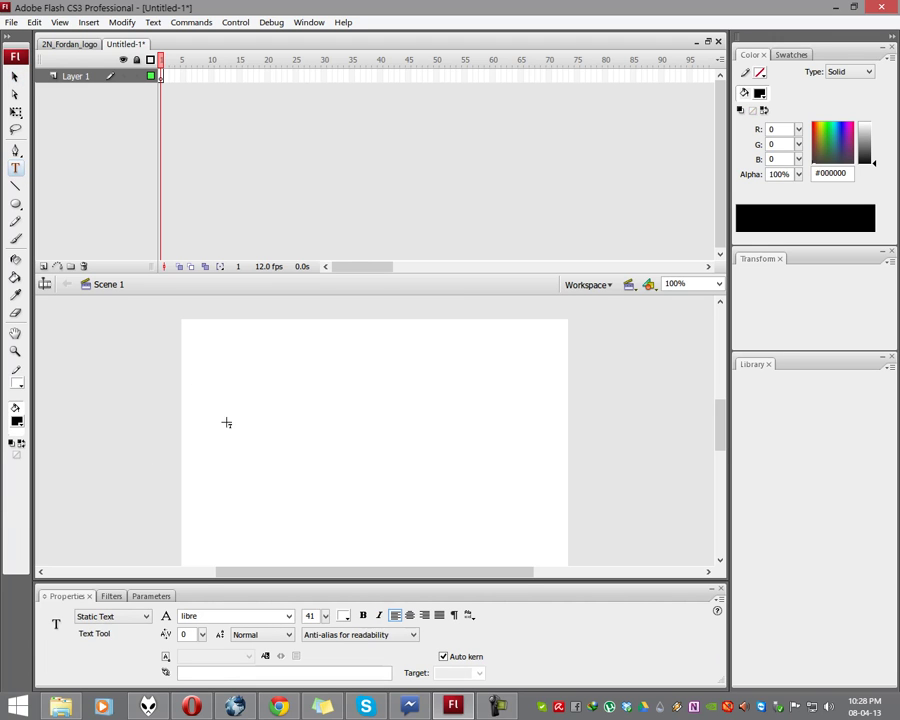
{"action": "left_click", "coordinate": [214, 380]}
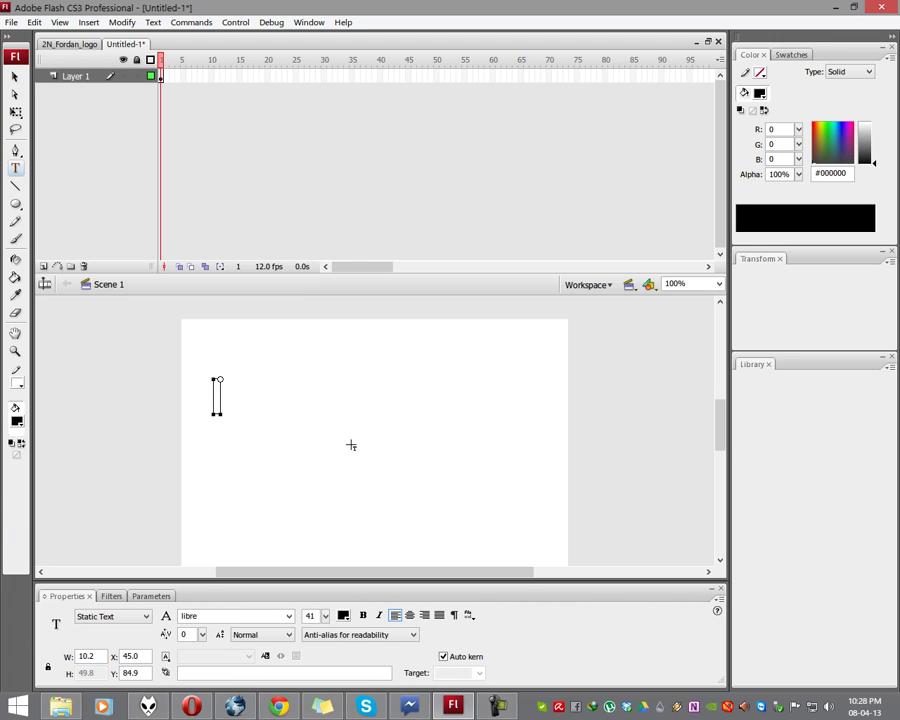
{"action": "type", "text": "gawa"}
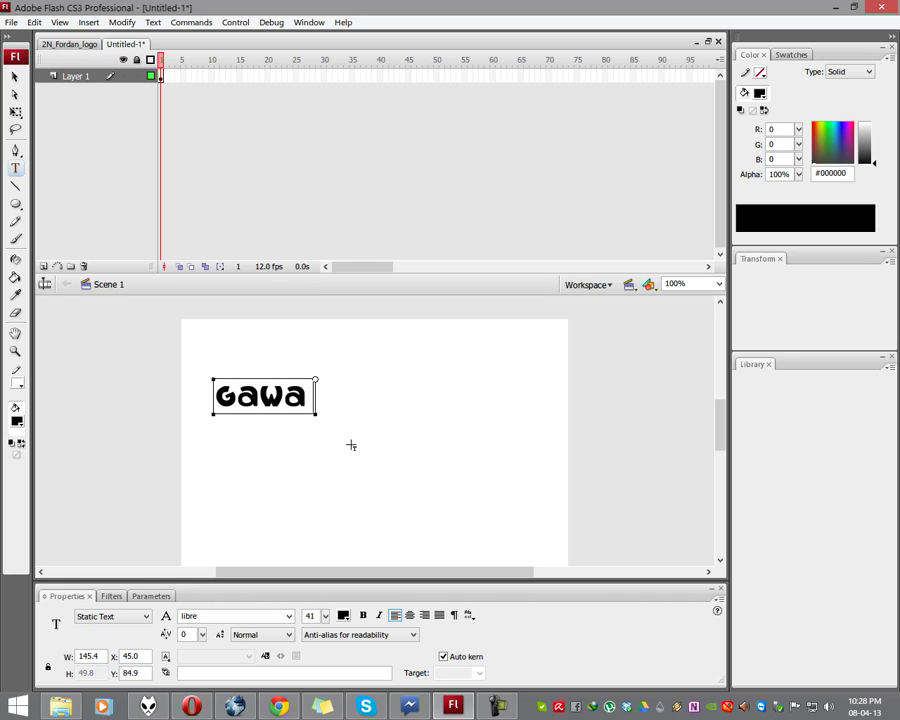
{"action": "type", "text": " ng"}
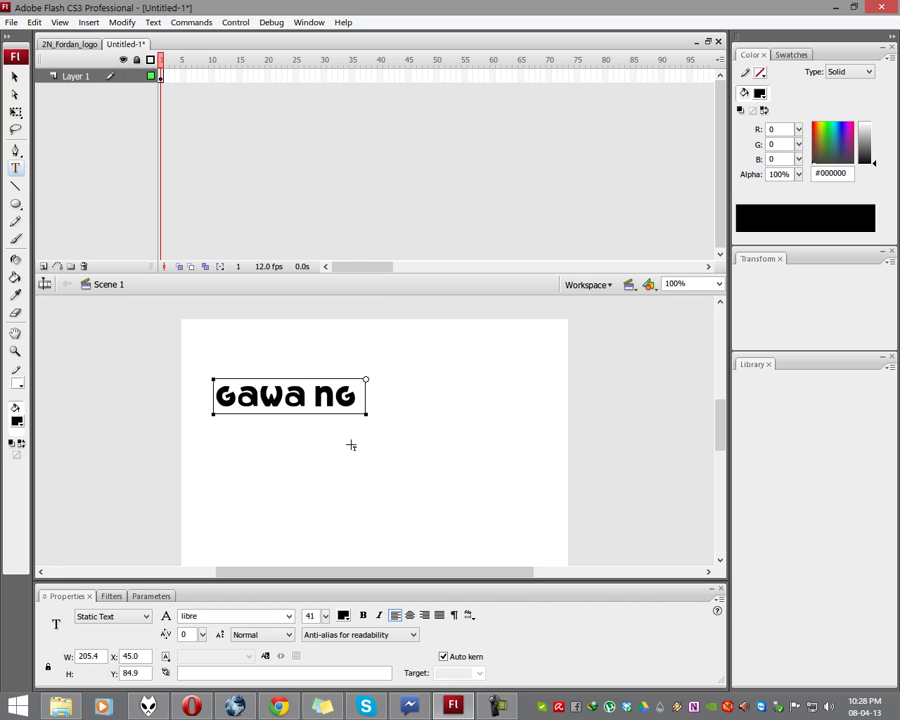
{"action": "type", "text": " shape"}
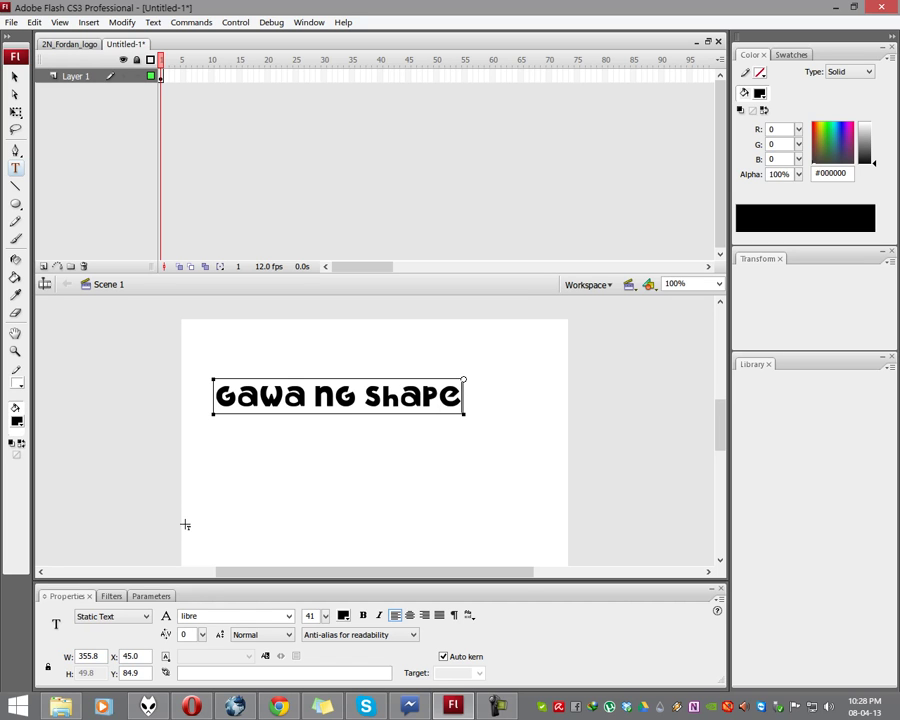
{"action": "type", "text": "v"}
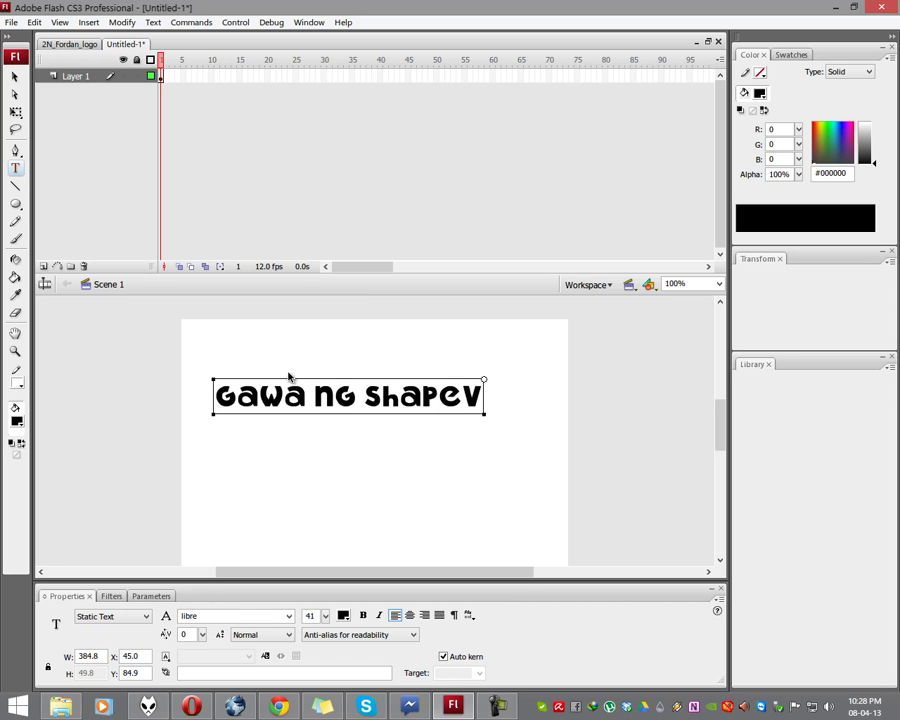
{"action": "key", "text": "BackSpace"}
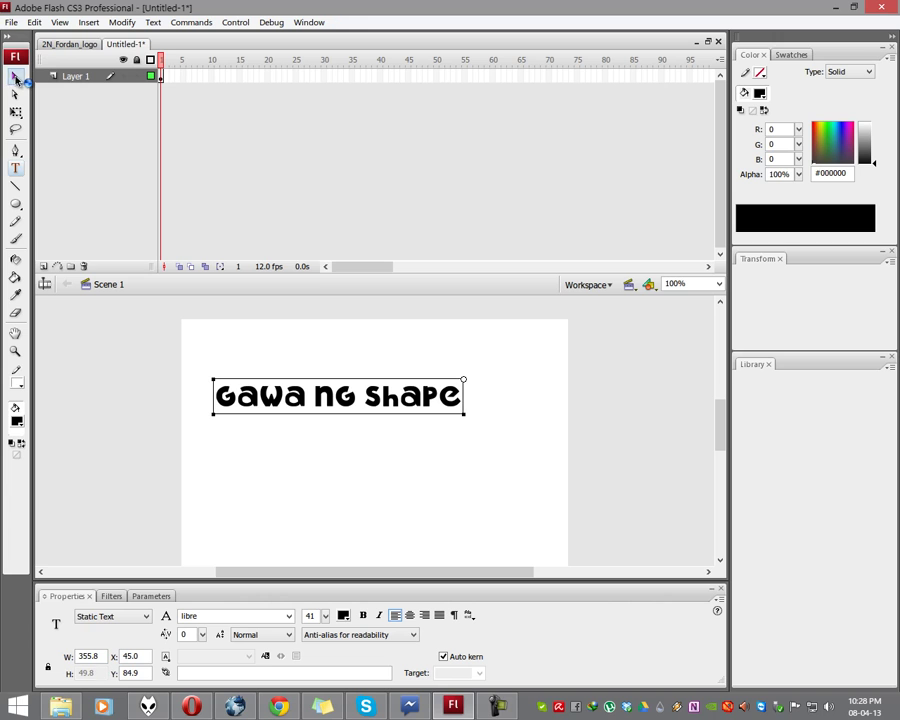
Select the "gawa ng shape" text on the stage and delete it.
{"action": "left_click", "coordinate": [15, 78]}
{"action": "left_click_drag", "start_coordinate": [176, 346], "coordinate": [511, 444]}
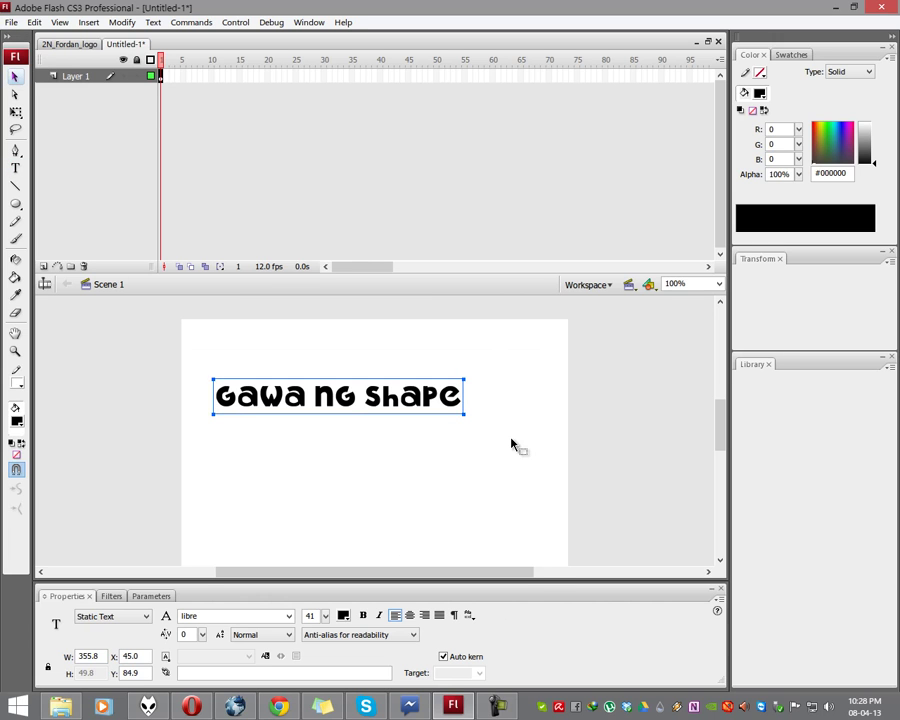
{"action": "key", "text": "Delete"}
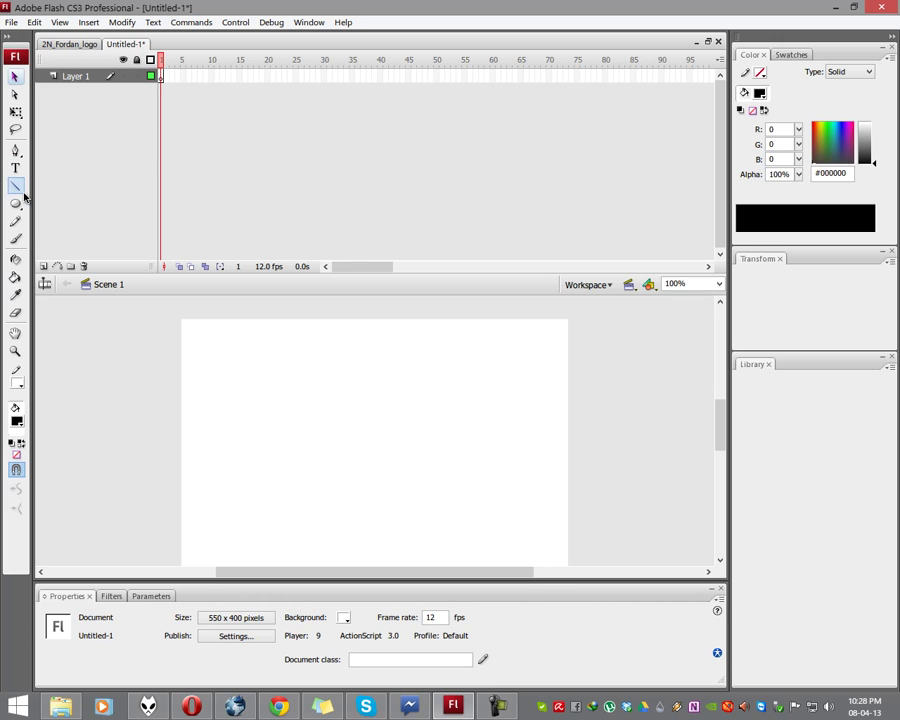
Draw a circle on the left half of the stage with the Oval tool and fill it with green #00FF00.
{"action": "left_click", "coordinate": [15, 203]}
{"action": "mouse_move", "coordinate": [209, 388]}
{"action": "left_mouse_down"}
{"action": "mouse_move", "coordinate": [295, 448]}
{"action": "mouse_move", "coordinate": [300, 480]}
{"action": "left_mouse_up"}
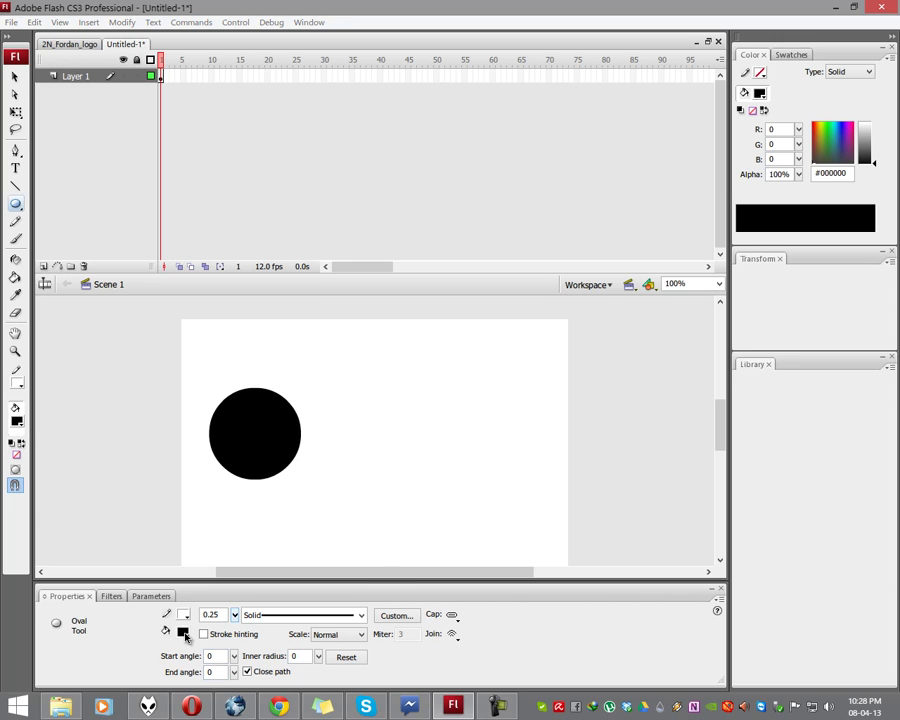
{"action": "left_click", "coordinate": [183, 632]}
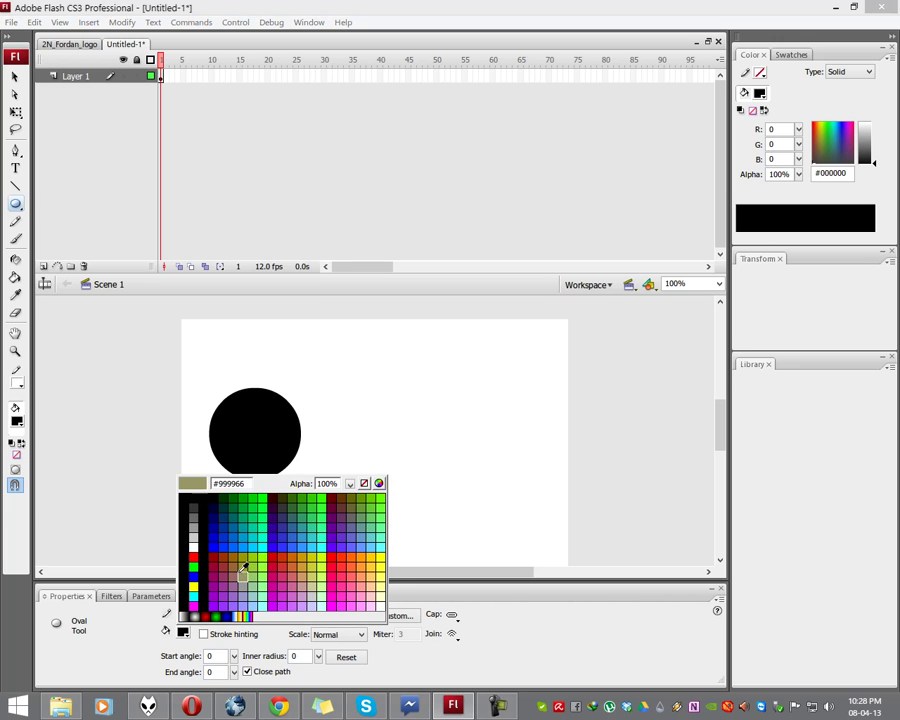
{"action": "left_click", "coordinate": [263, 497]}
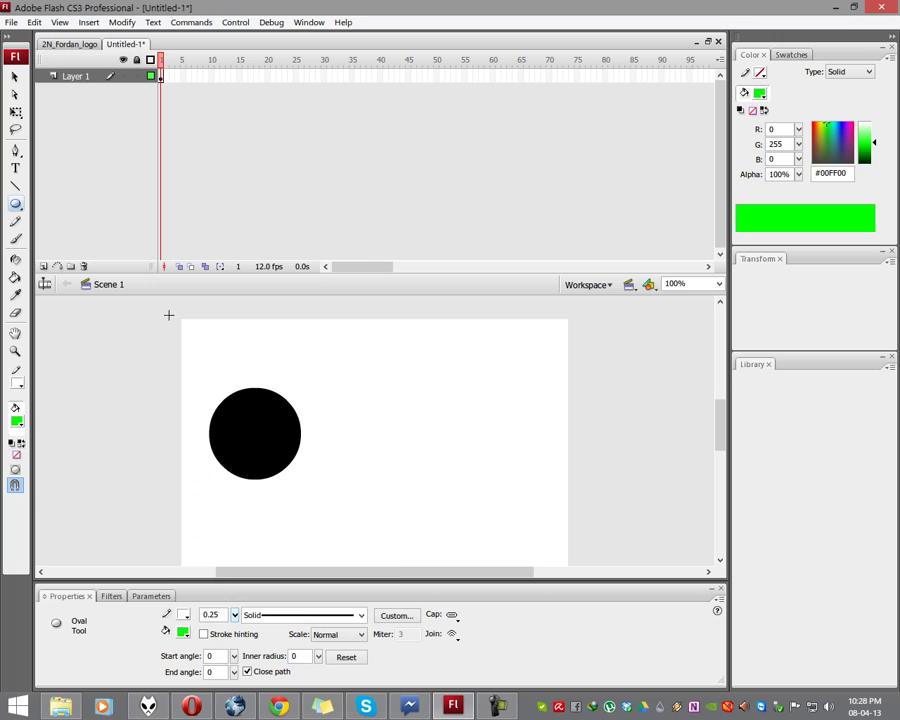
{"action": "left_click", "coordinate": [15, 277]}
{"action": "left_click", "coordinate": [253, 429]}
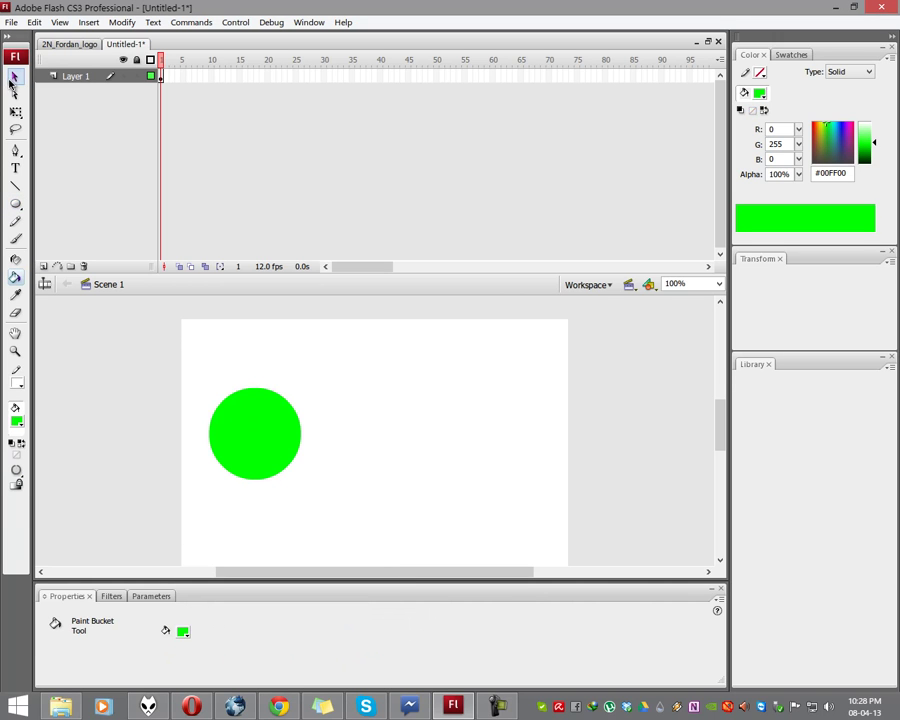
{"action": "left_click", "coordinate": [15, 76]}
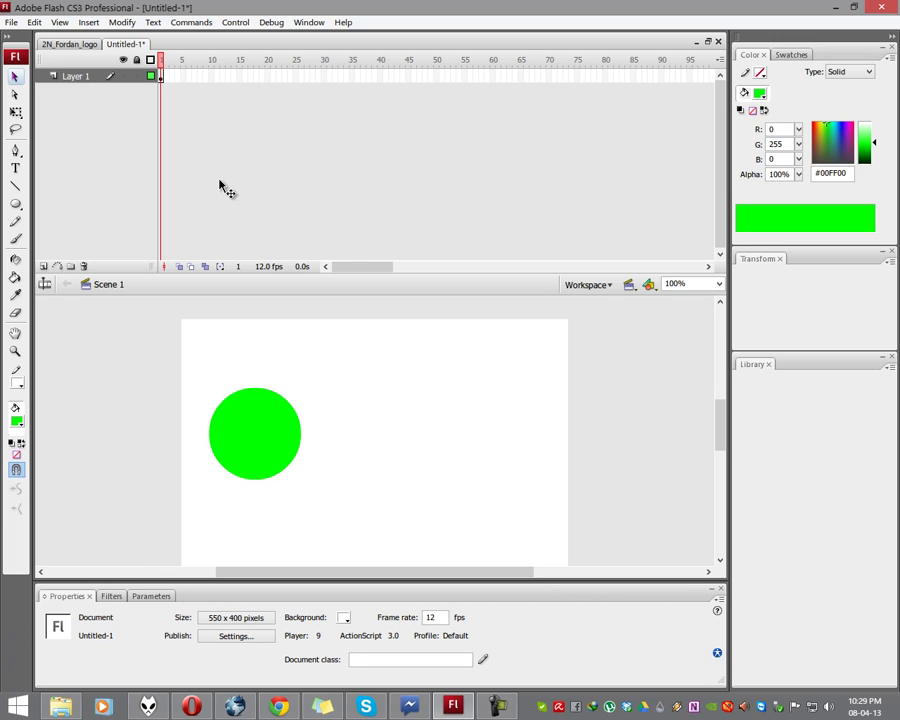
Place an empty static text box above and to the right of the green circle, with the text colour set to black.
{"action": "left_click", "coordinate": [15, 168]}
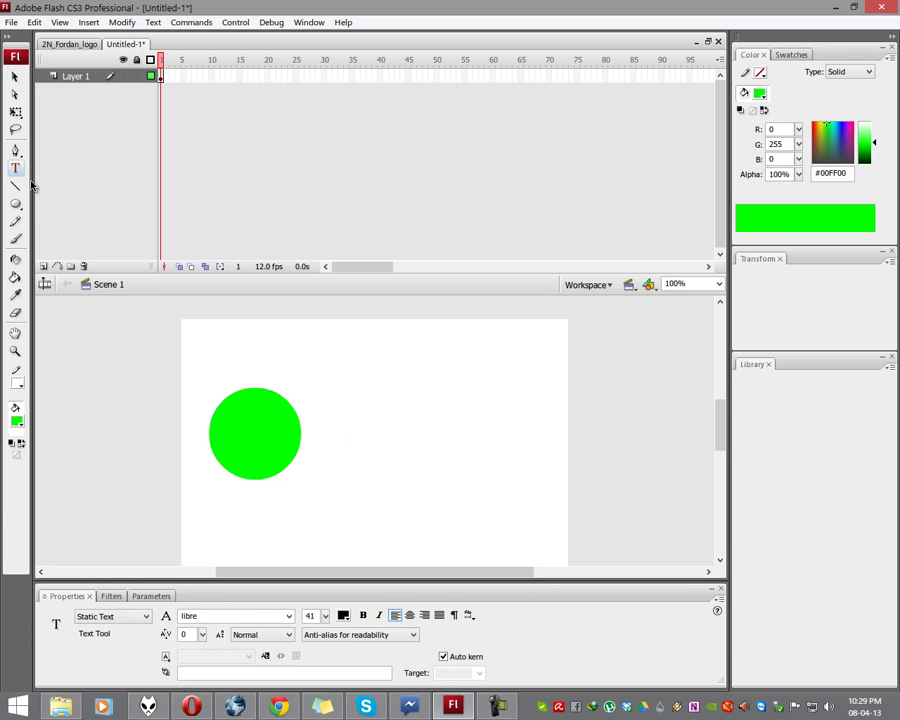
{"action": "left_click", "coordinate": [347, 373]}
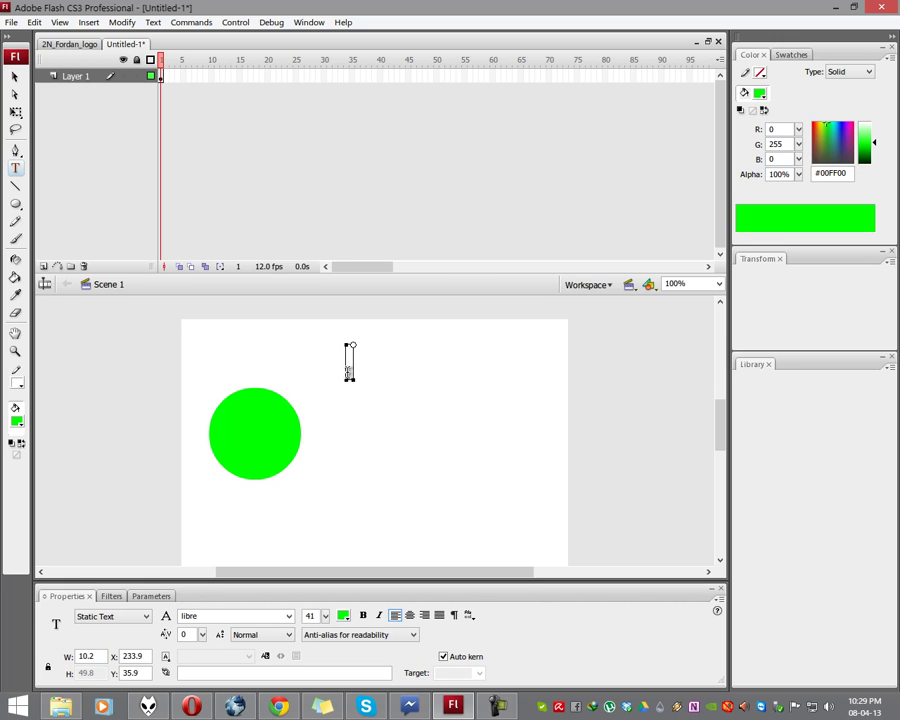
{"action": "type", "text": "Tapos"}
{"action": "key", "text": "BackSpace"}
{"action": "key", "text": "BackSpace"}
{"action": "key", "text": "BackSpace"}
{"action": "key", "text": "BackSpace"}
{"action": "key", "text": "BackSpace"}
{"action": "left_click", "coordinate": [17, 424]}
{"action": "left_click", "coordinate": [22, 452]}
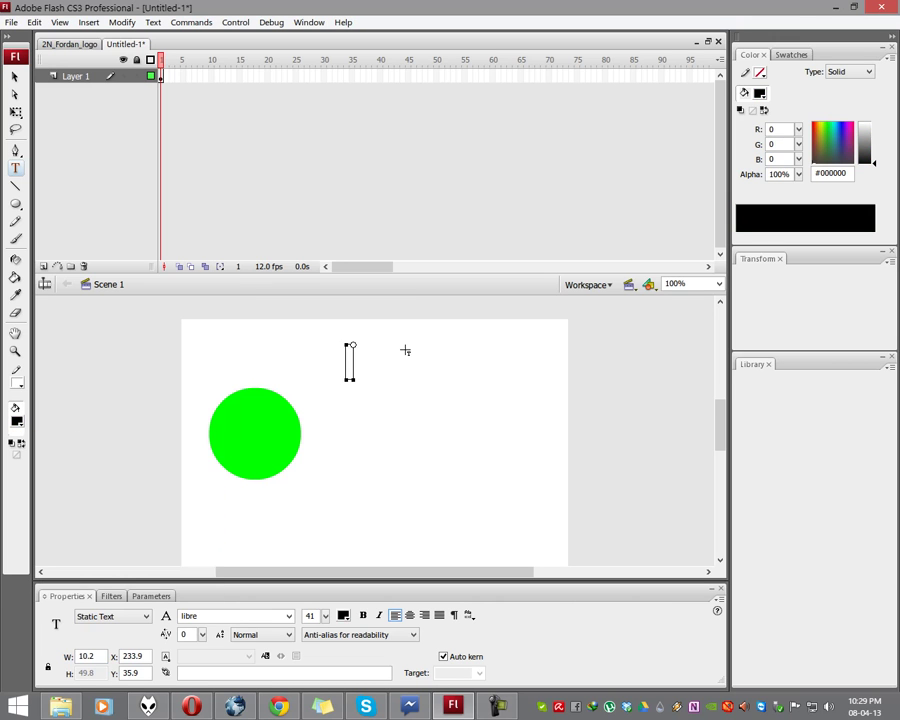
Enter "Tapos sa Timeline" as the first line of the text box.
{"action": "type", "text": "Tapos sa Timelik"}
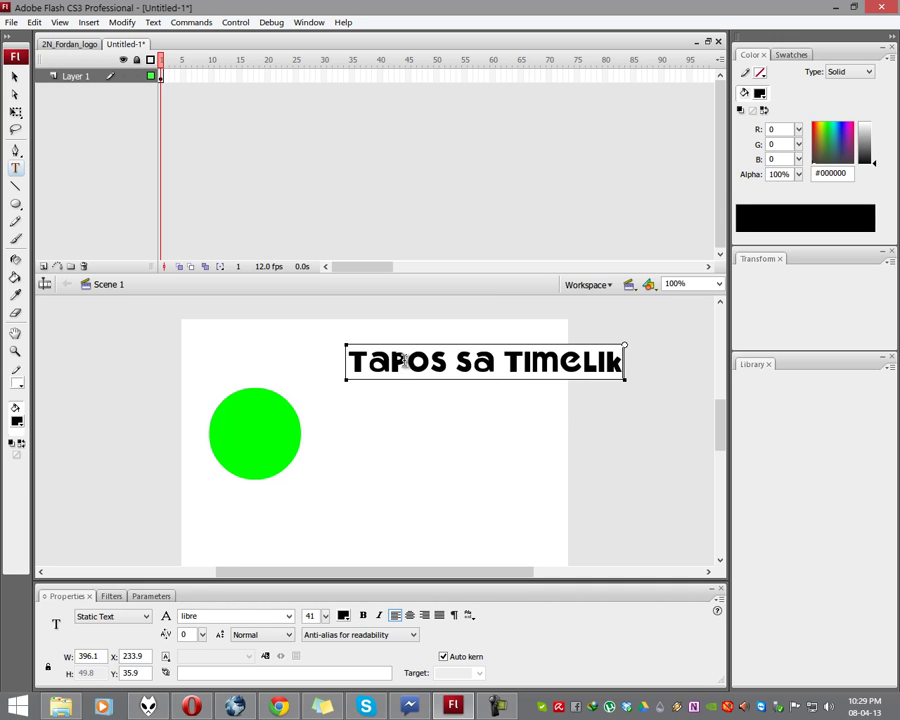
{"action": "key", "text": "BackSpace"}
{"action": "type", "text": "ne"}
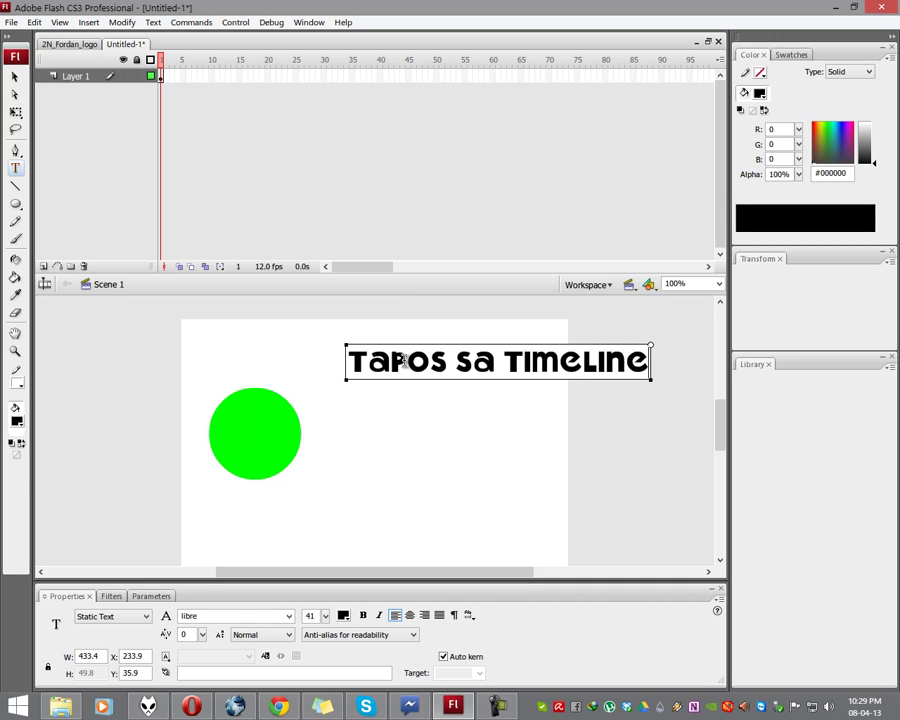
Add "markahan kung hanggang" as the second line of the text box beside the green circle.
{"action": "key", "text": "Return"}
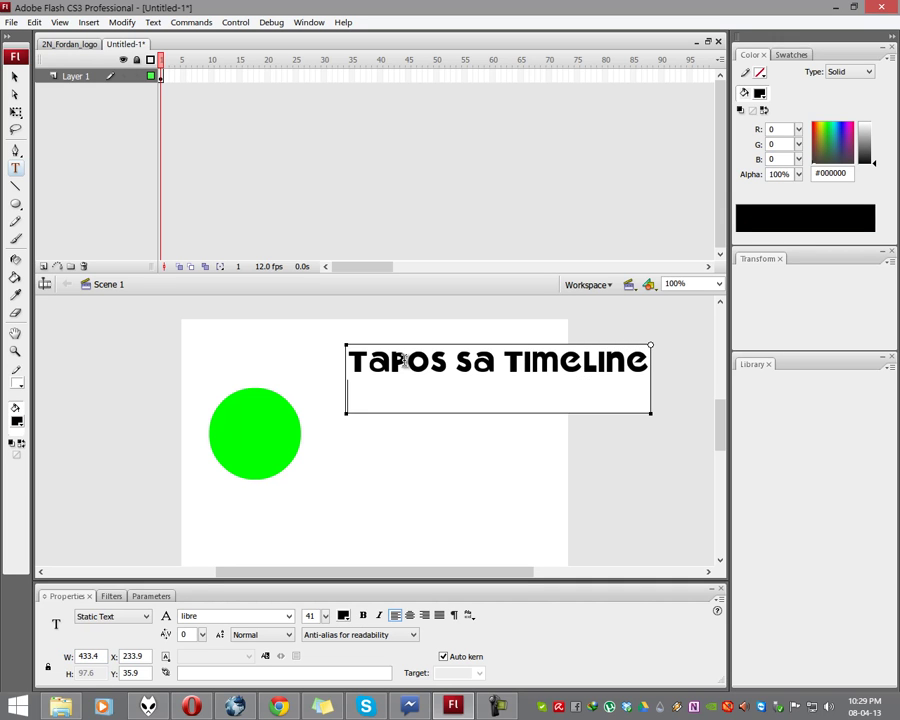
{"action": "type", "text": "mar"}
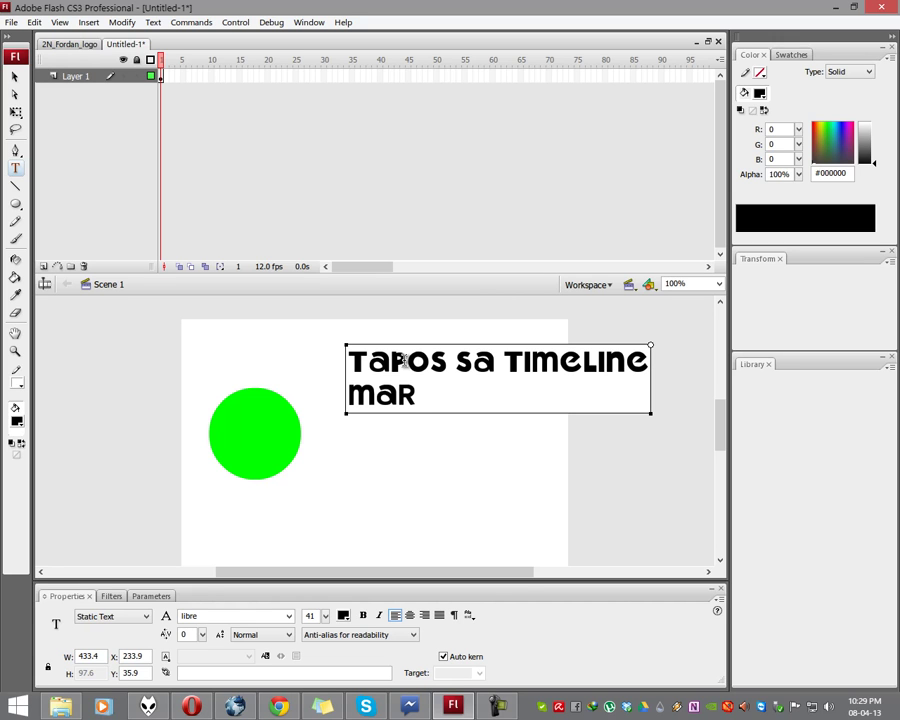
{"action": "type", "text": "kara"}
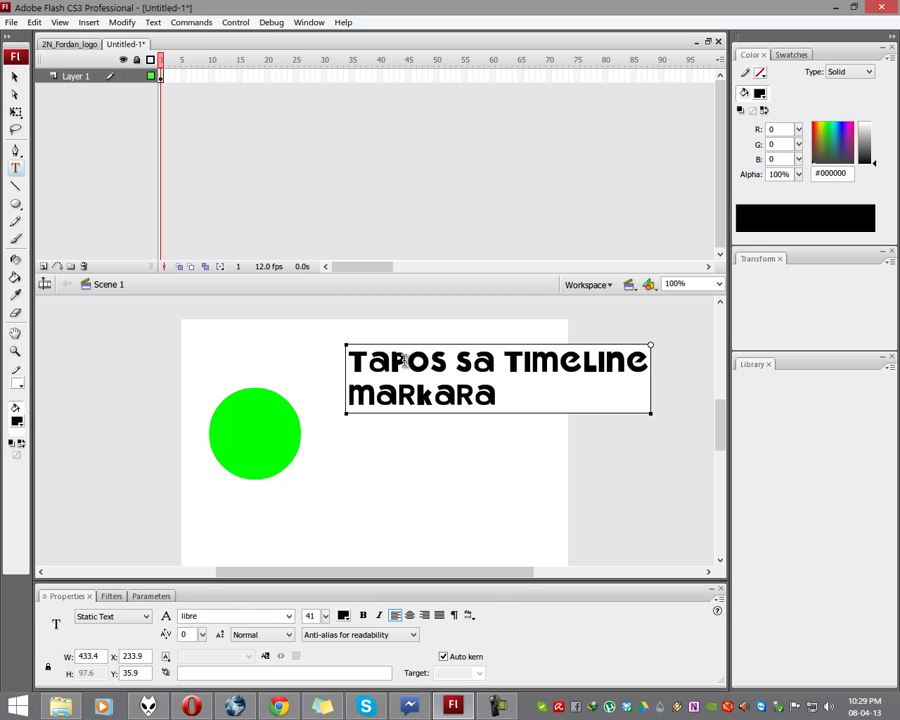
{"action": "key", "text": "BackSpace"}
{"action": "key", "text": "BackSpace"}
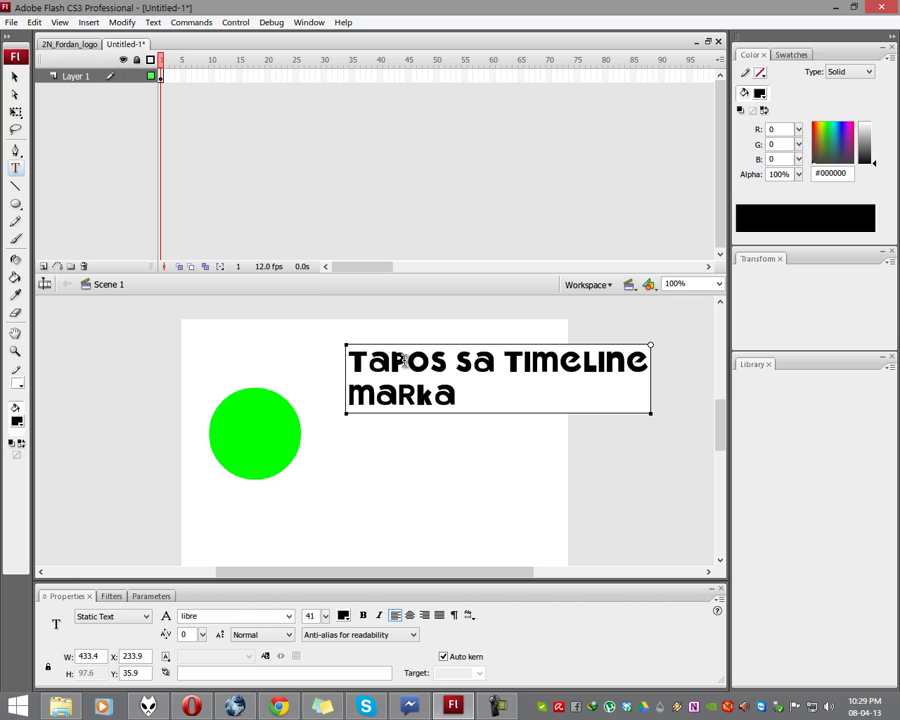
{"action": "type", "text": "han kung hn"}
{"action": "key", "text": "BackSpace"}
{"action": "type", "text": "ang"}
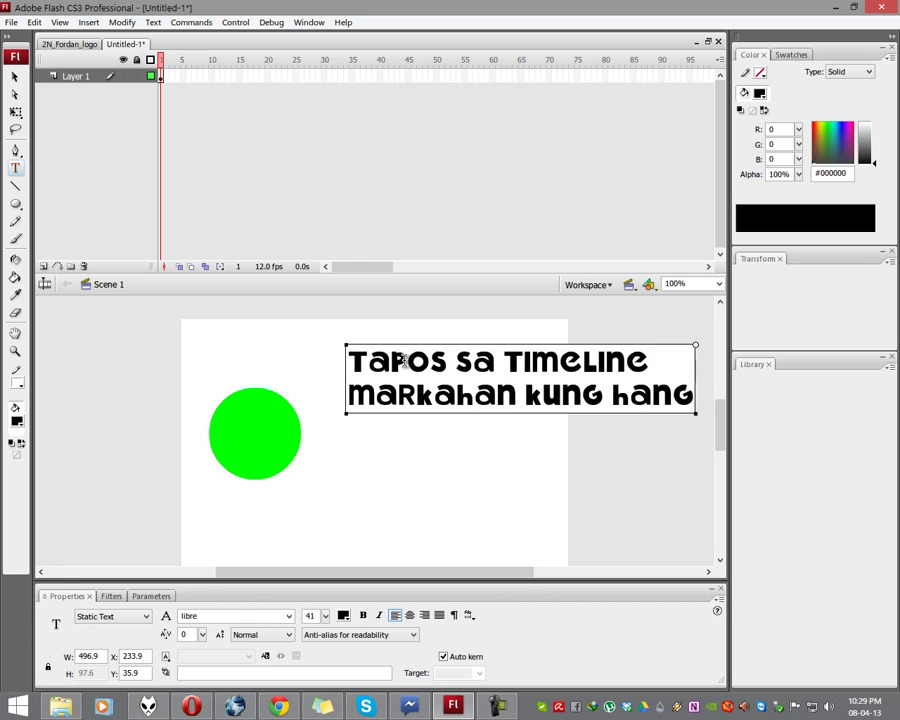
{"action": "type", "text": "gang"}
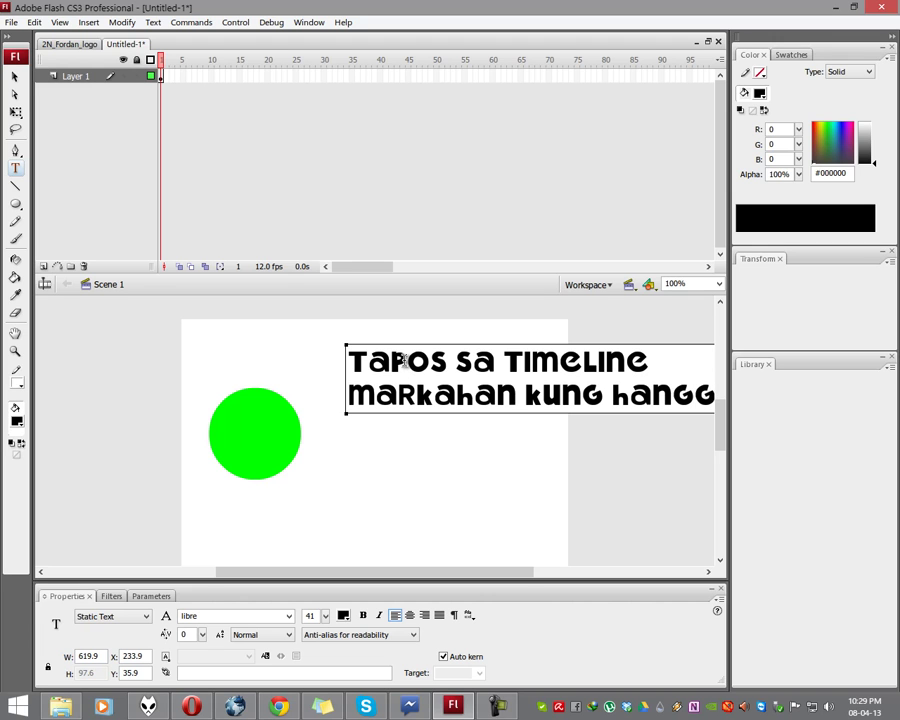
Add "saan ang animation" as the third line of the same text box.
{"action": "left_click_drag", "start_coordinate": [470, 573], "coordinate": [511, 575]}
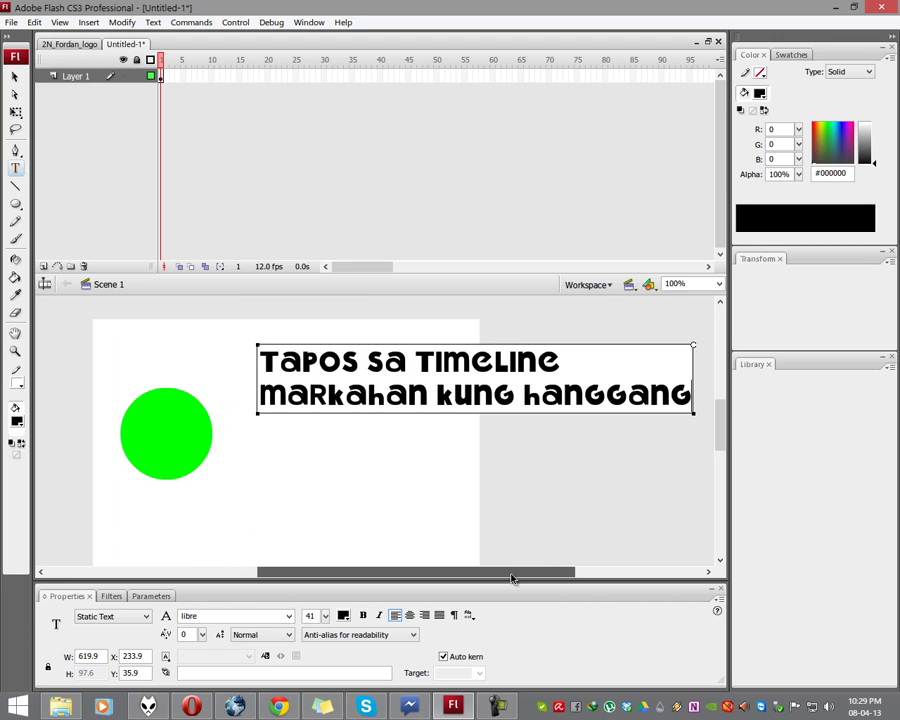
{"action": "key", "text": "Return"}
{"action": "type", "text": "saaa"}
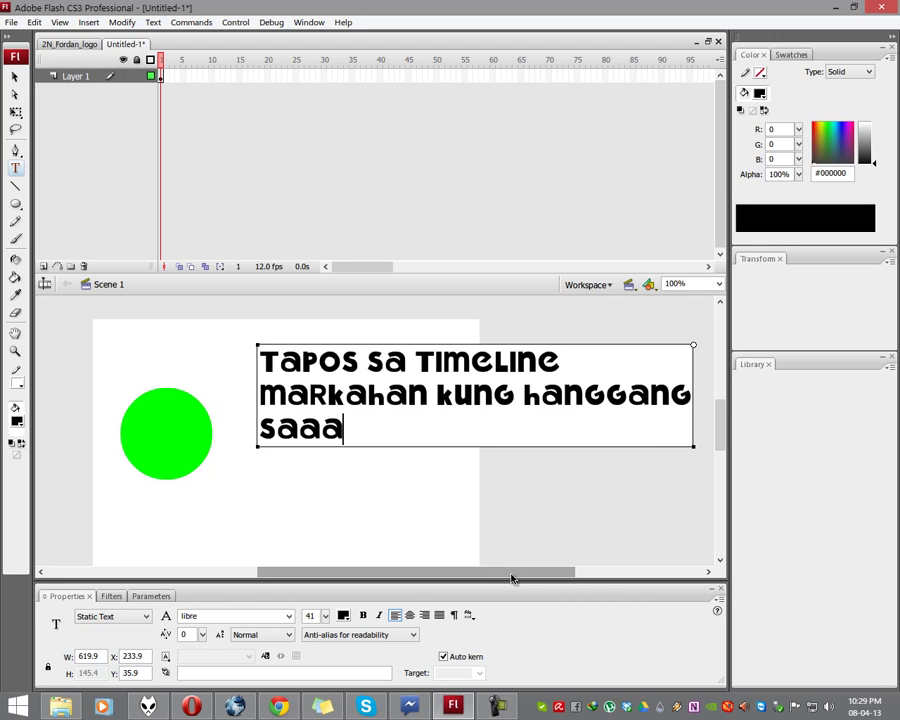
{"action": "key", "text": "BackSpace"}
{"action": "type", "text": "n ang"}
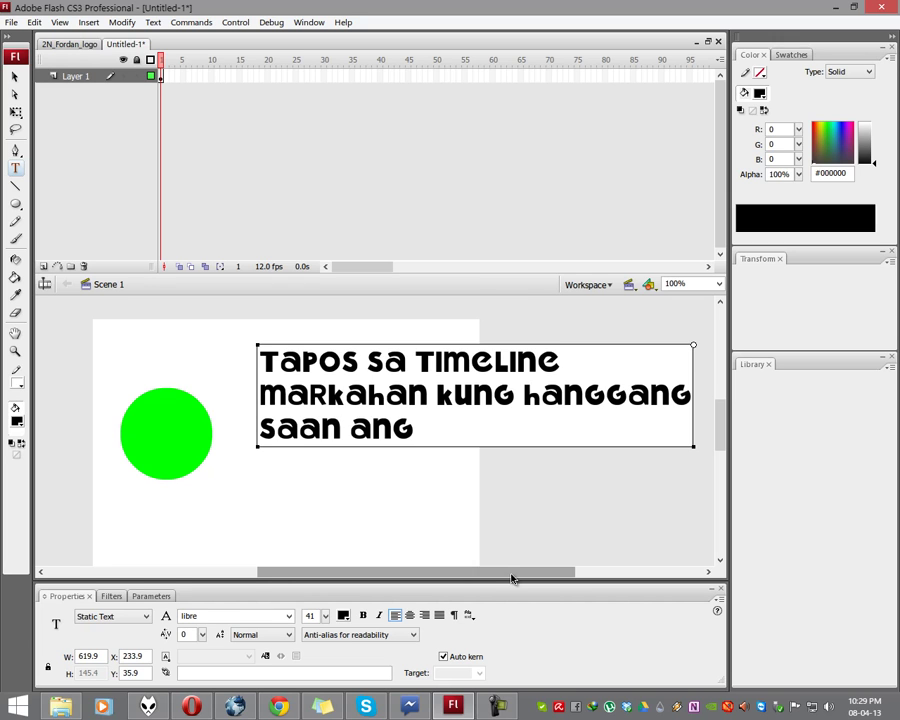
{"action": "type", "text": " animation"}
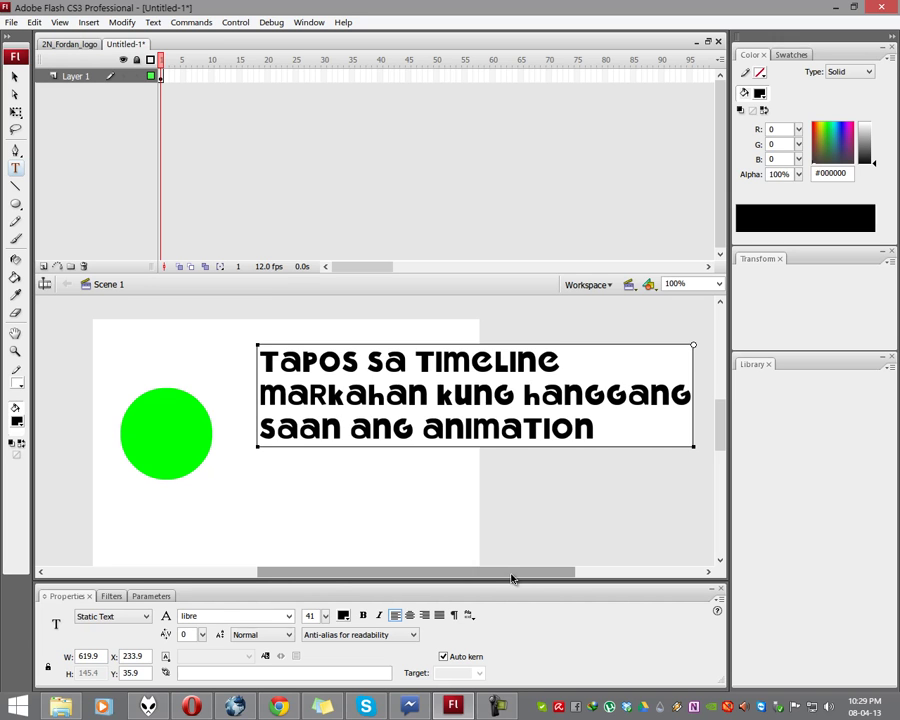
Select the three-line instruction text on the stage and delete it, keeping the green circle.
{"action": "left_click", "coordinate": [14, 77]}
{"action": "left_click_drag", "start_coordinate": [241, 334], "coordinate": [398, 486]}
{"action": "key", "text": "Delete"}
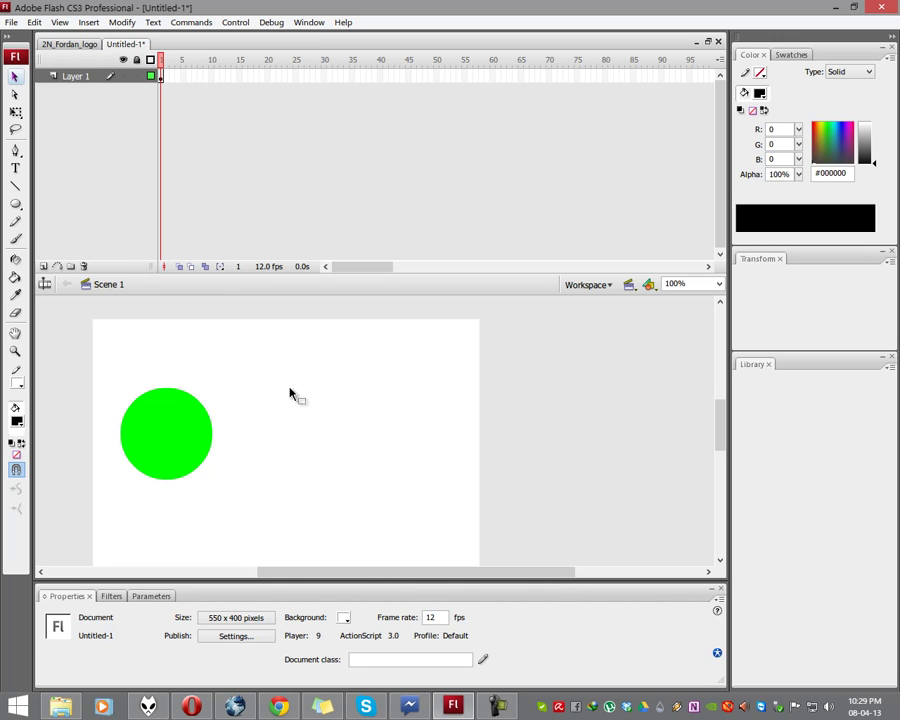
Create a text box beside the green circle reading "press f7 for blank keyframe".
{"action": "key", "text": "t"}
{"action": "left_click", "coordinate": [297, 416]}
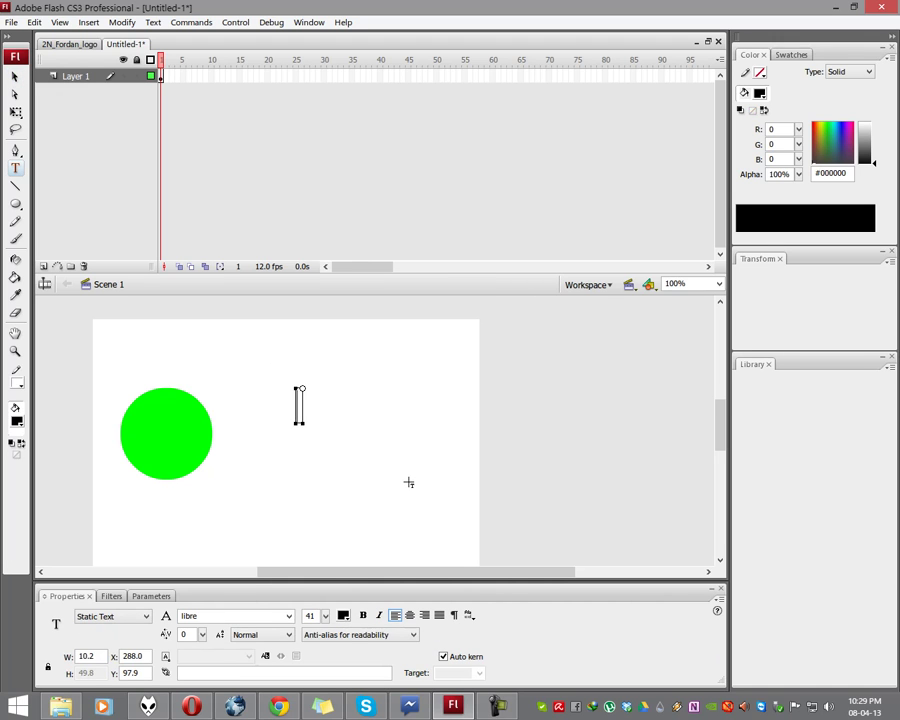
{"action": "type", "text": "press"}
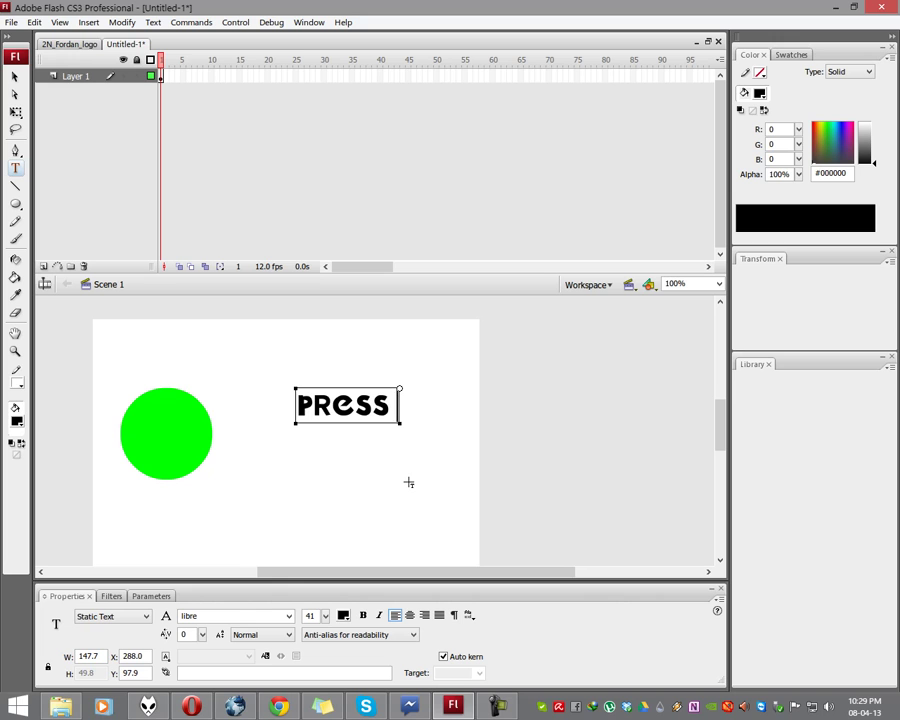
{"action": "type", "text": " f7"}
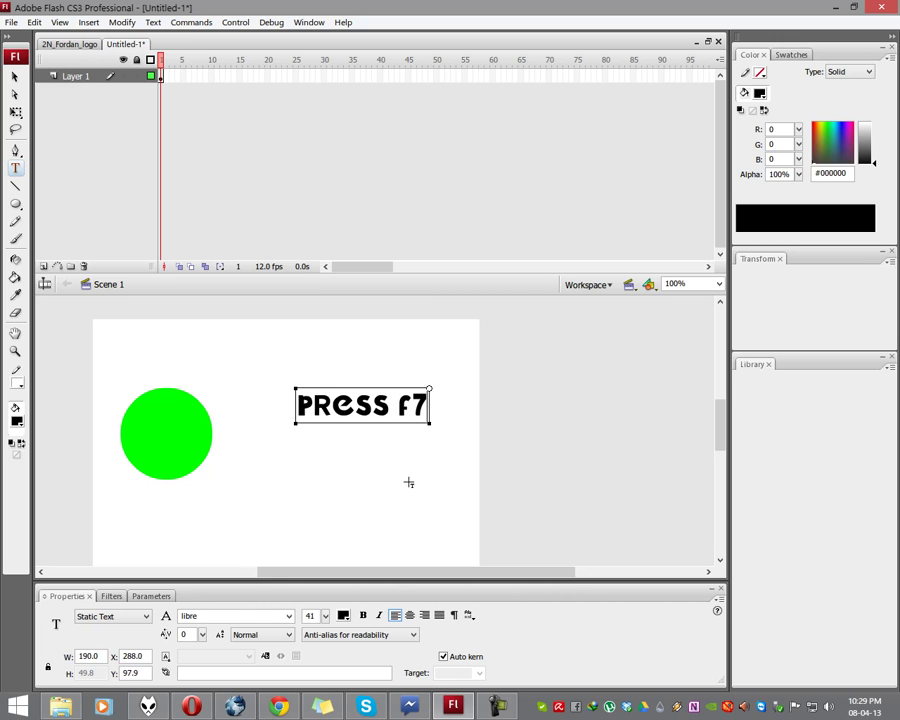
{"action": "type", "text": " for blan"}
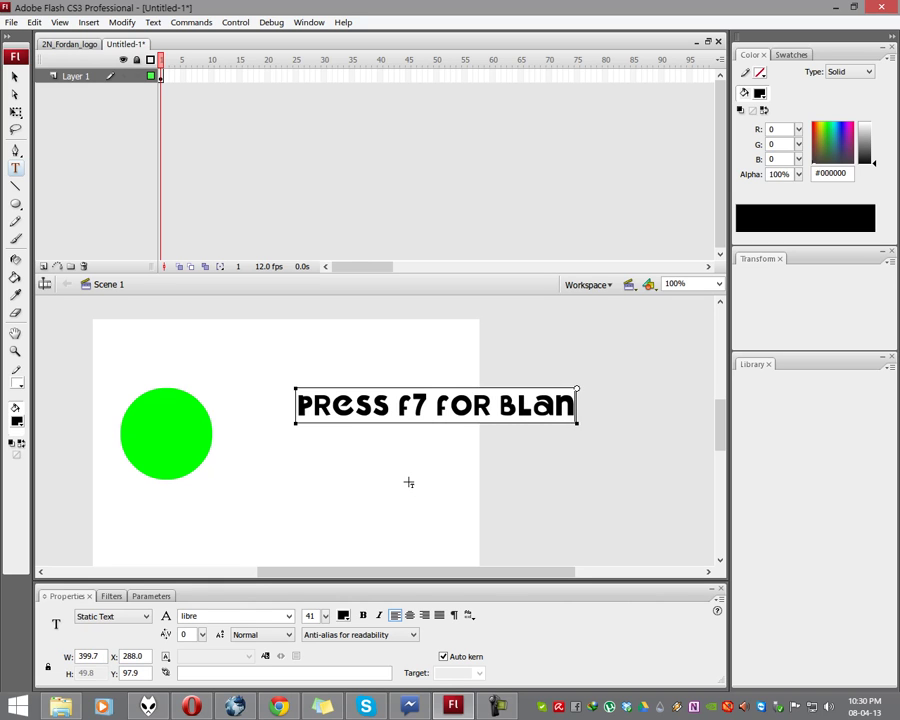
{"action": "type", "text": "k key"}
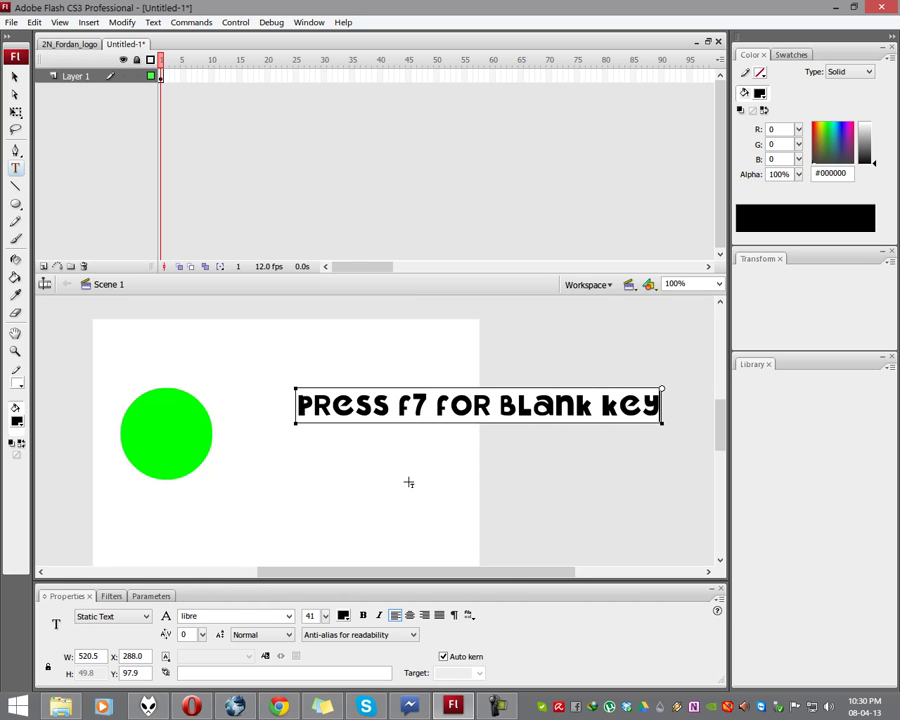
{"action": "type", "text": "fra"}
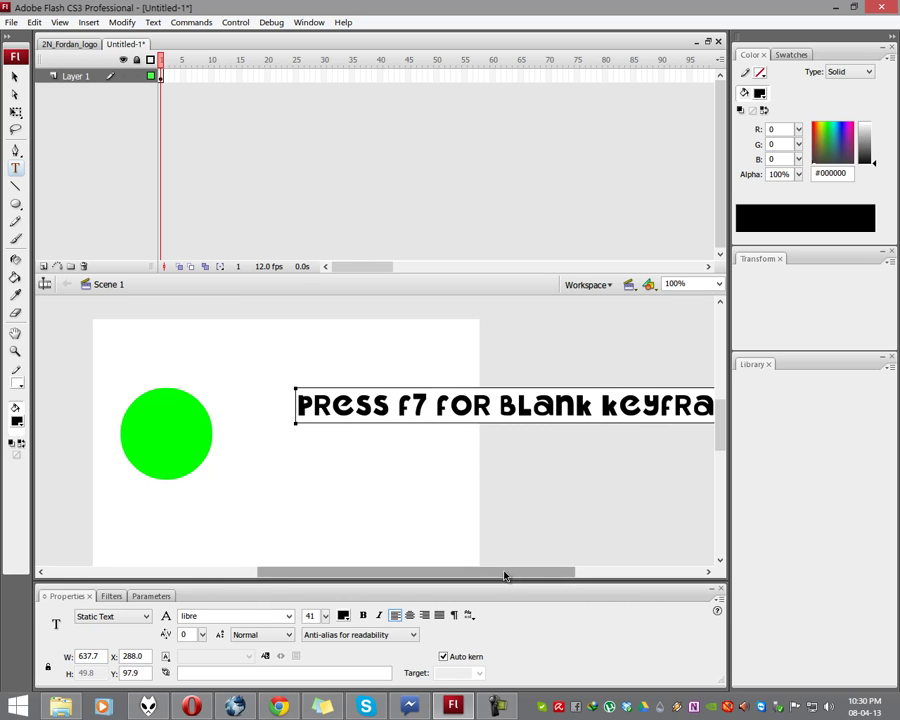
{"action": "left_click_drag", "start_coordinate": [502, 571], "coordinate": [536, 573]}
{"action": "type", "text": "e"}
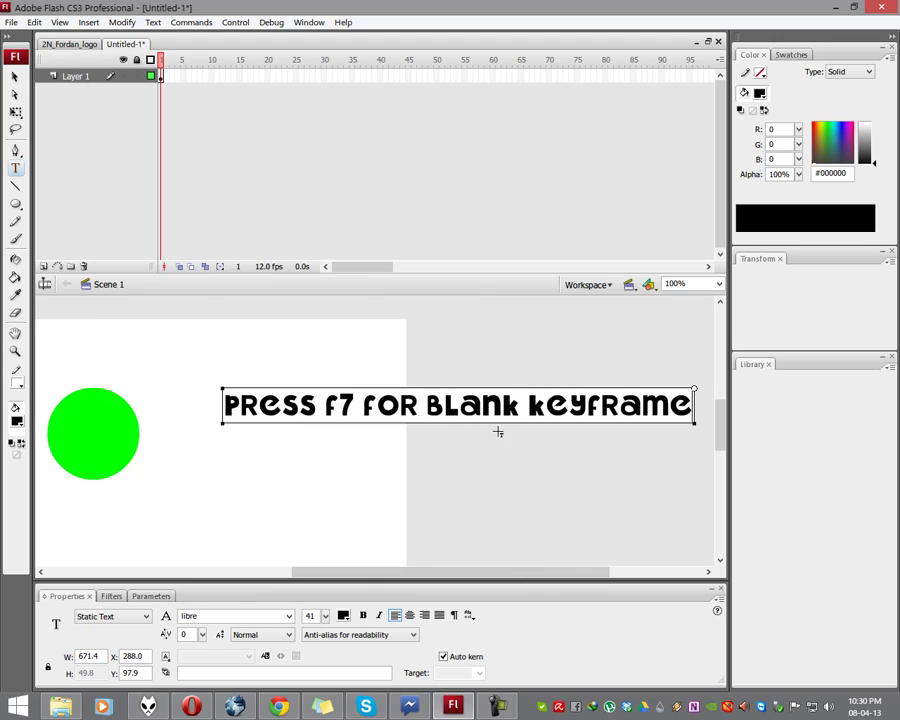
Select the "press f7 for blank keyframe" text on the stage and delete it.
{"action": "left_click", "coordinate": [15, 76]}
{"action": "left_click_drag", "start_coordinate": [214, 364], "coordinate": [342, 462]}
{"action": "key", "text": "Delete"}
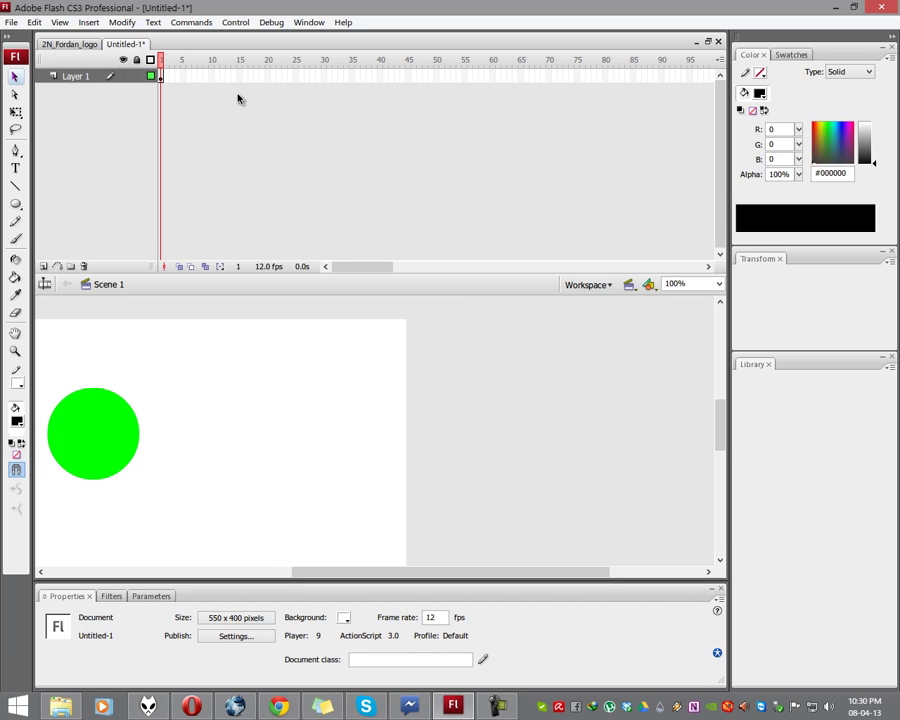
Set the document's frame rate to 24 fps in the document properties.
{"action": "left_click", "coordinate": [256, 266]}
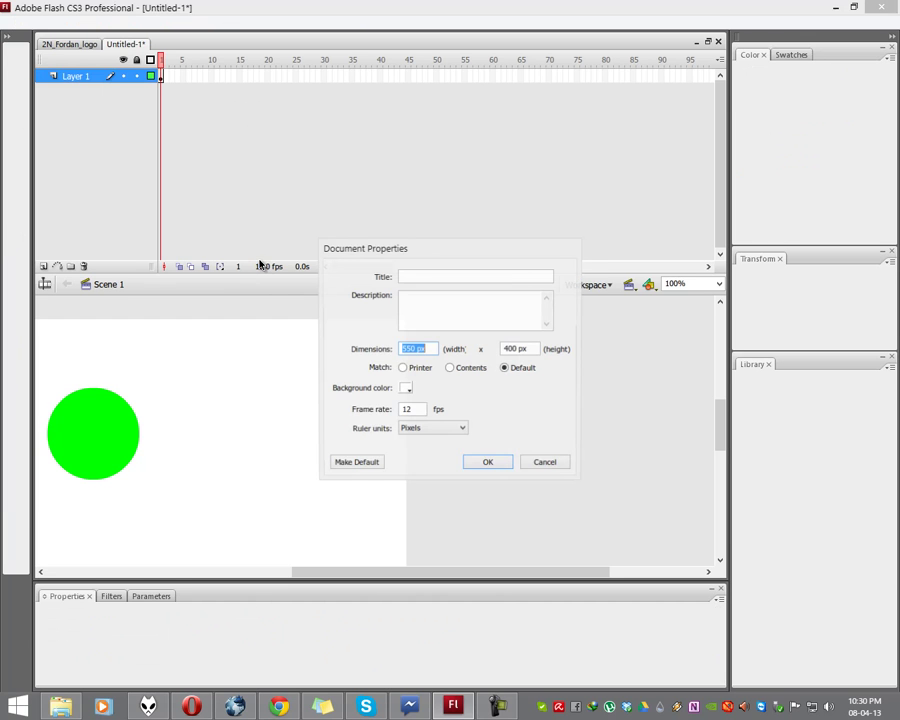
{"action": "double_click", "coordinate": [412, 410]}
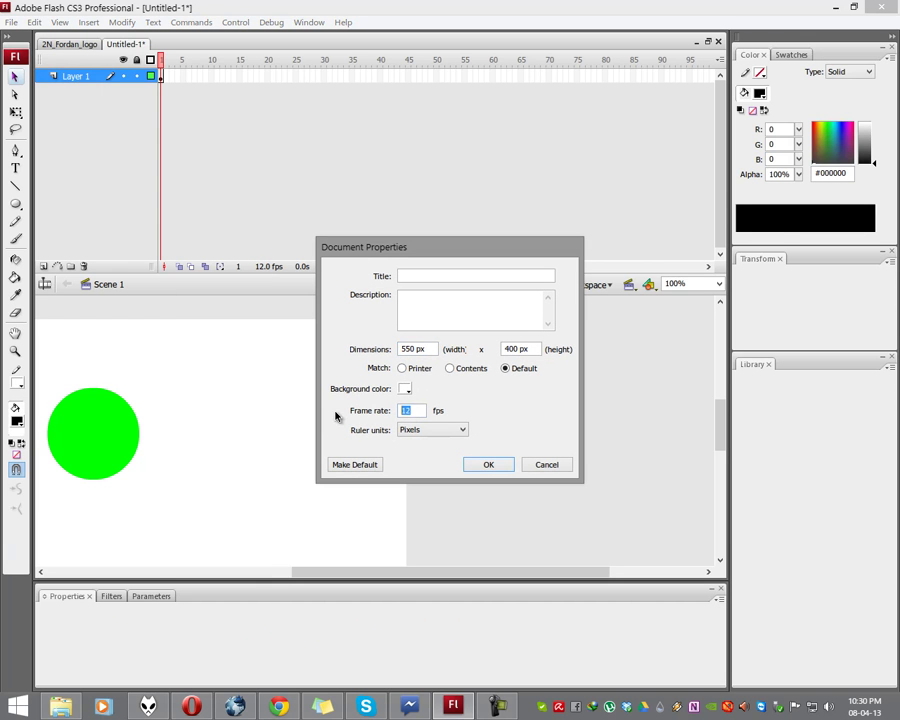
{"action": "left_click", "coordinate": [487, 464]}
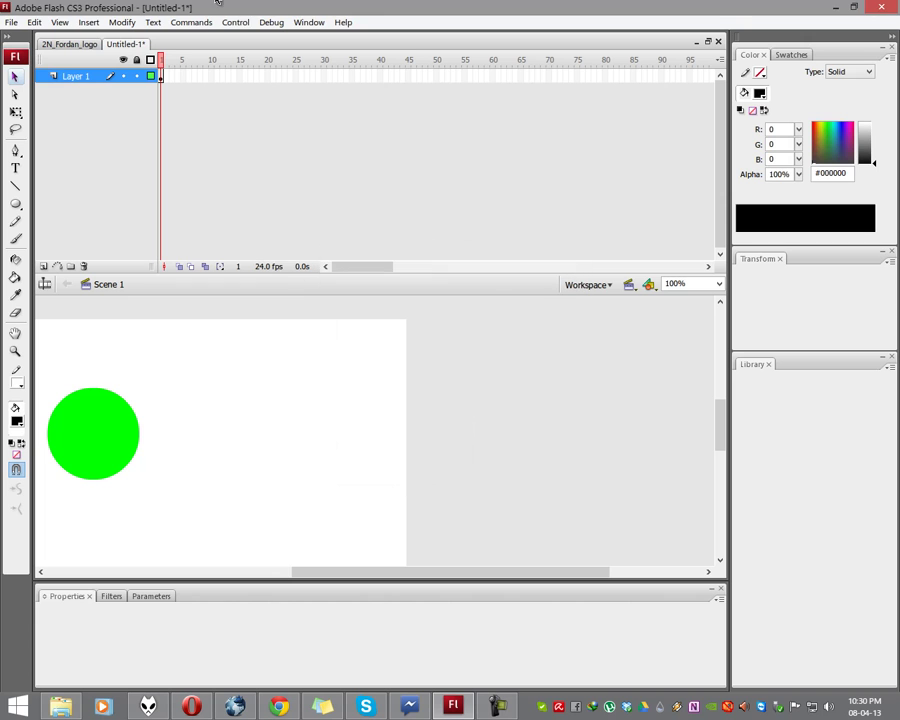
Insert a blank keyframe at frame 24 of Layer 1.
{"action": "right_click", "coordinate": [291, 77]}
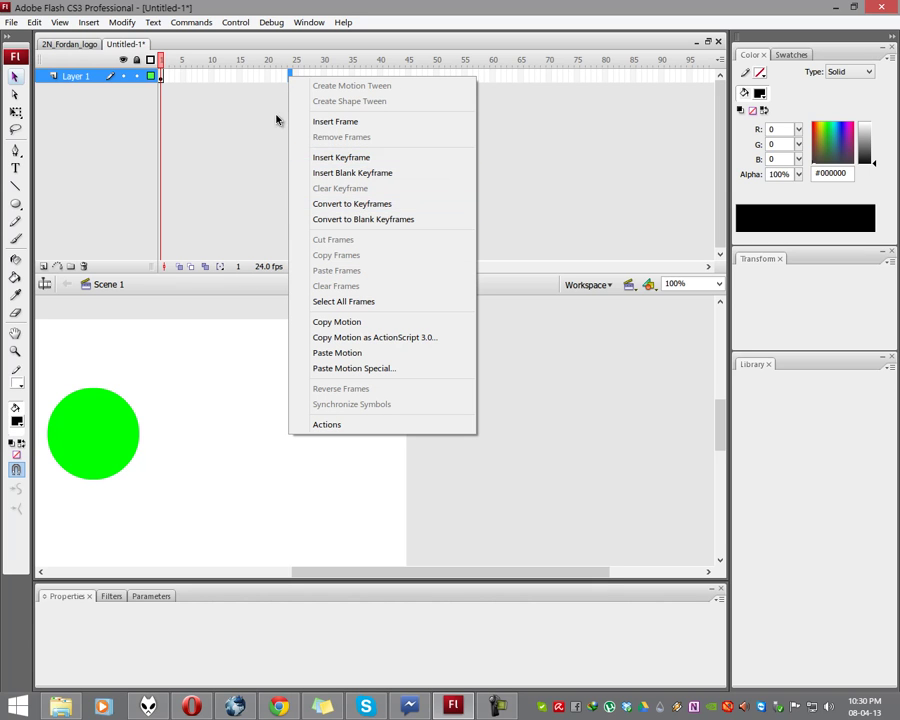
{"action": "left_click", "coordinate": [291, 77]}
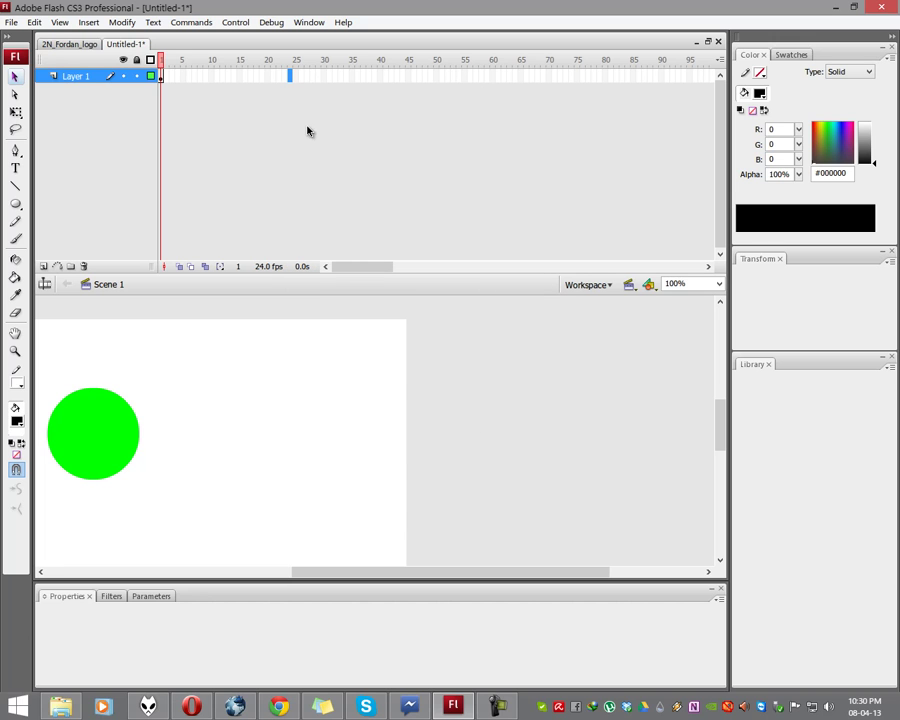
{"action": "key", "text": "F7"}
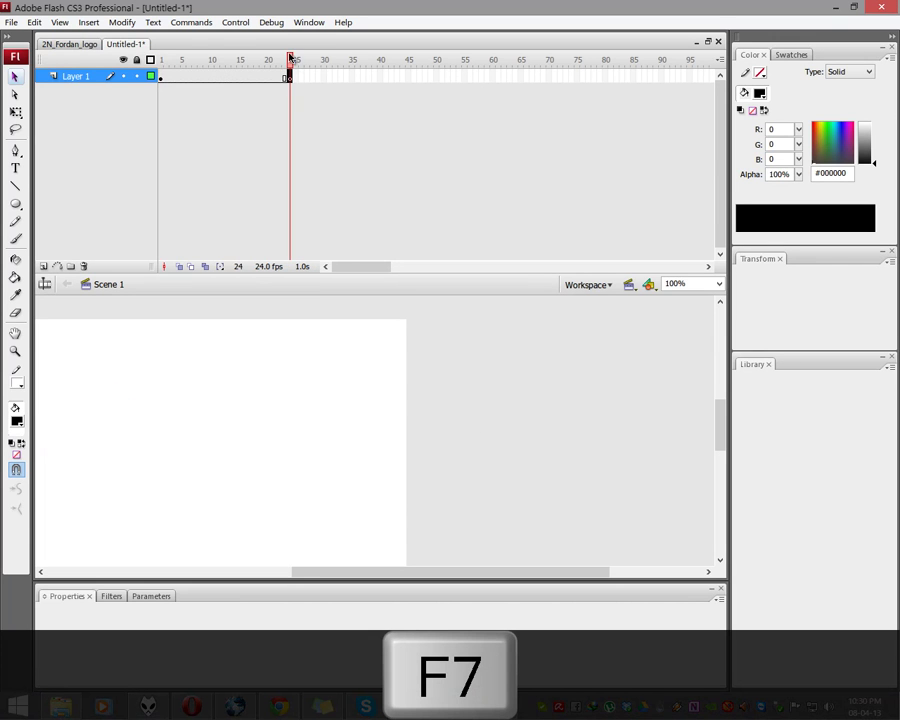
{"action": "key", "text": "Return"}
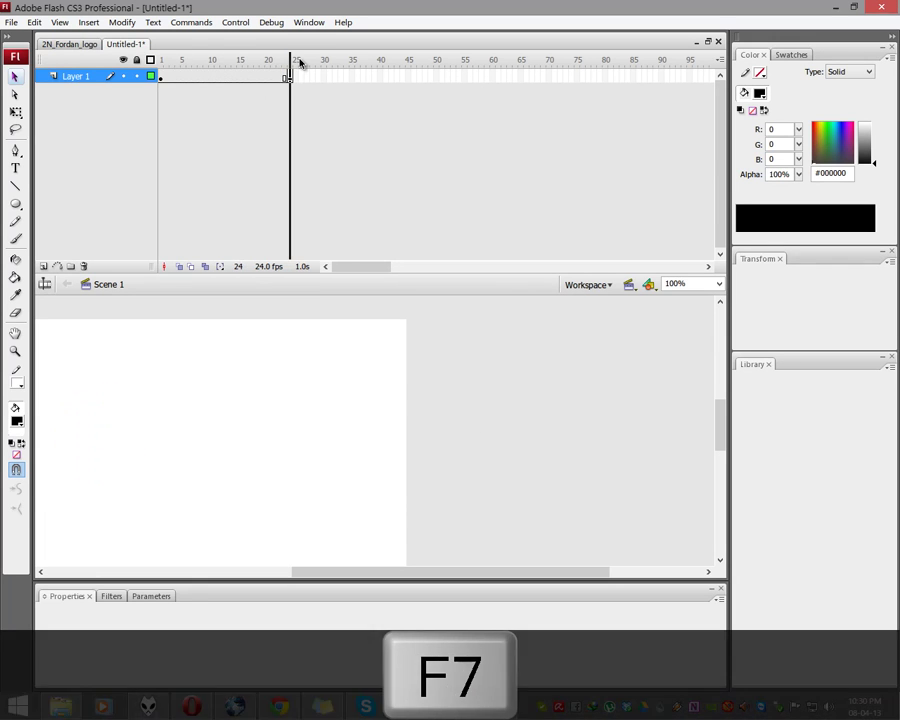
Place a text box in the upper-left area of the empty frame 24 stage and enter "magdrawing ng bago dito" as its first line.
{"action": "left_click_drag", "start_coordinate": [374, 577], "coordinate": [282, 576]}
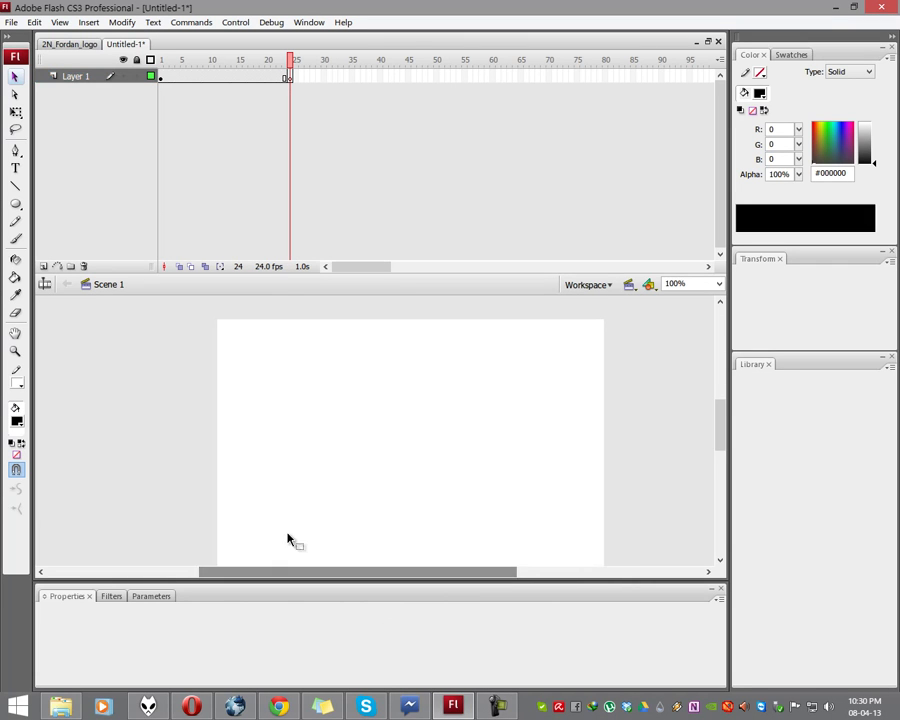
{"action": "scroll", "coordinate": [448, 420], "scroll_direction": "down", "scroll_amount": 1}
{"action": "left_click", "coordinate": [15, 168]}
{"action": "left_click", "coordinate": [285, 350]}
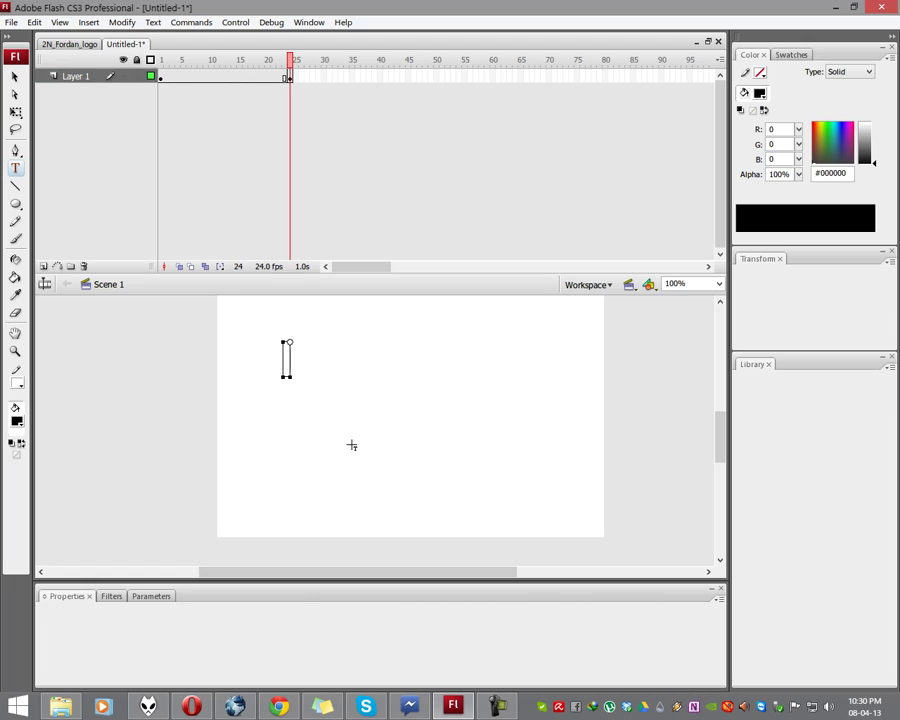
{"action": "type", "text": "mag"}
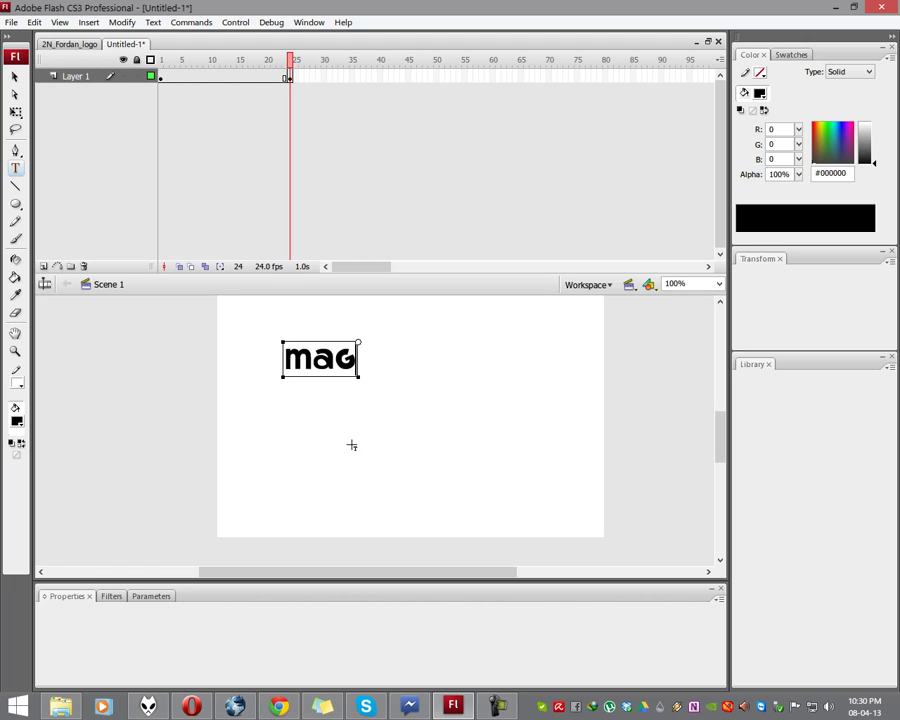
{"action": "type", "text": "dRa"}
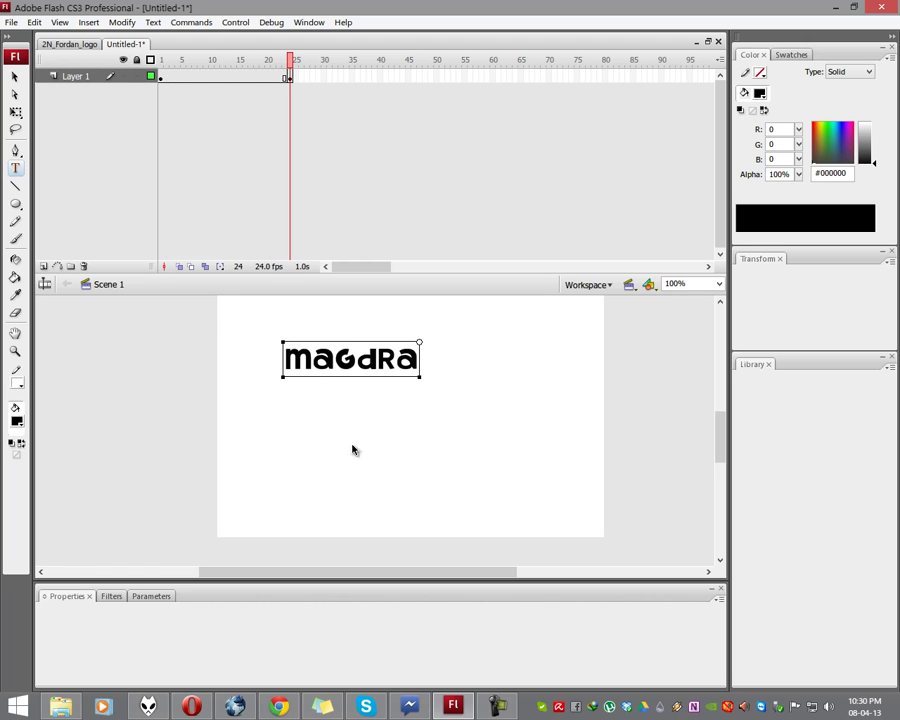
{"action": "type", "text": "wing ng bago"}
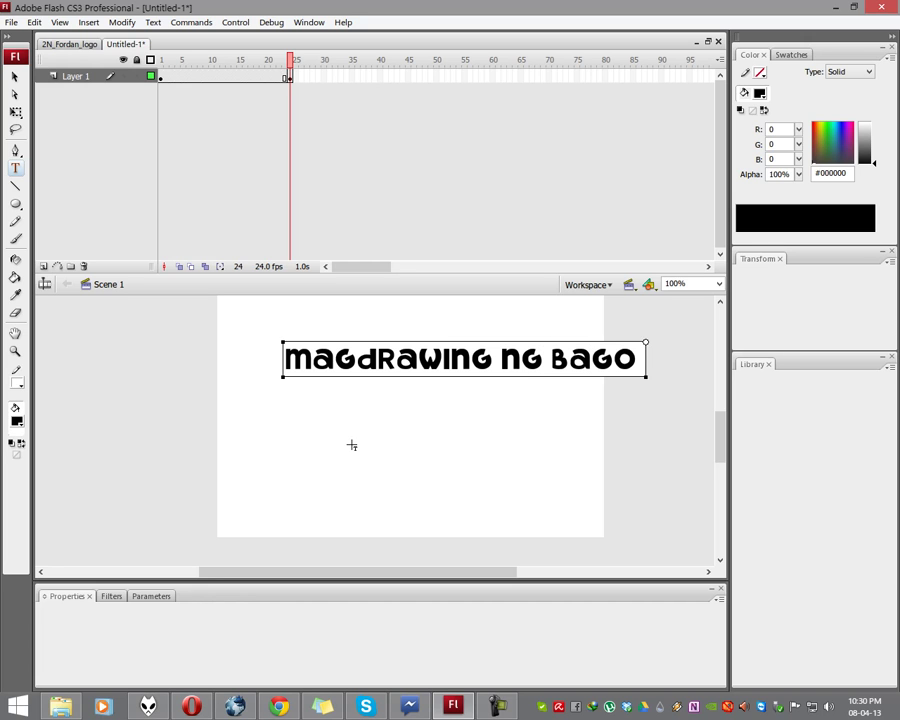
{"action": "type", "text": " dito"}
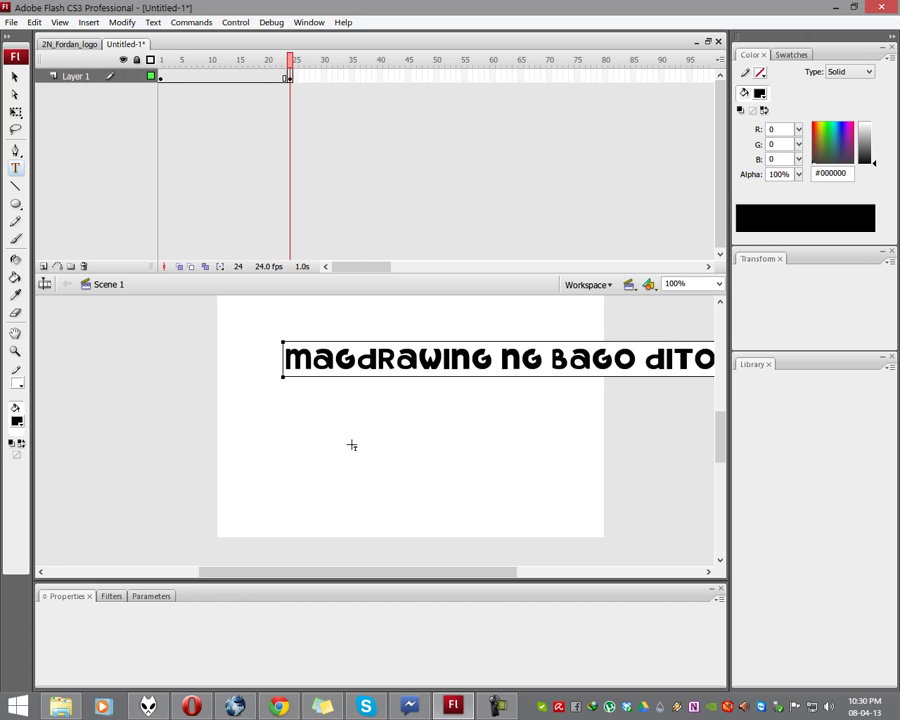
Add "sa blank keyframe" as the second line of the instruction text on frame 24.
{"action": "key", "text": "Return"}
{"action": "type", "text": "sa"}
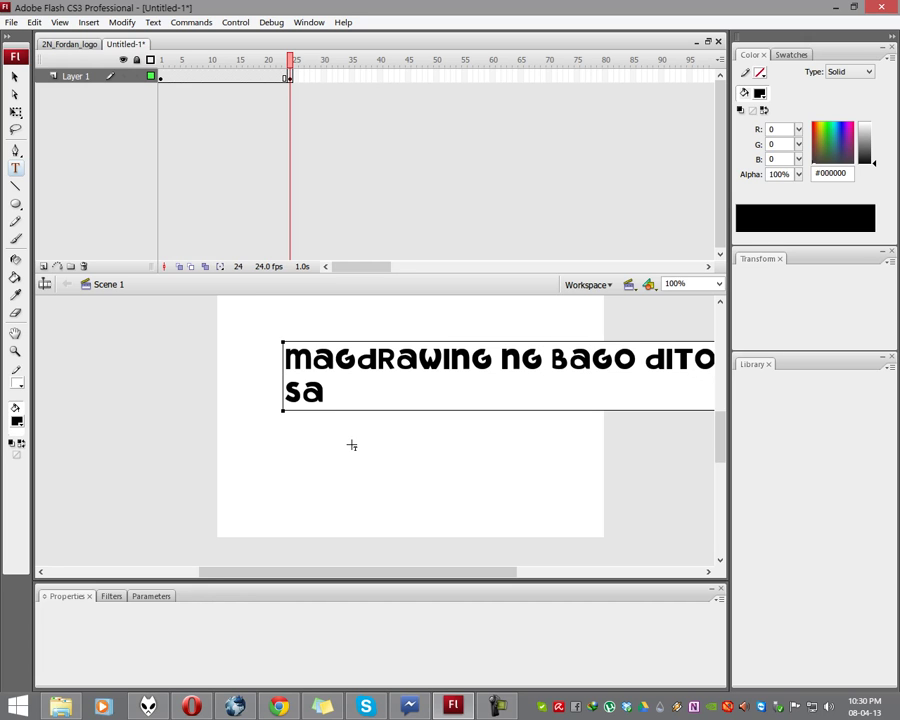
{"action": "type", "text": " blank"}
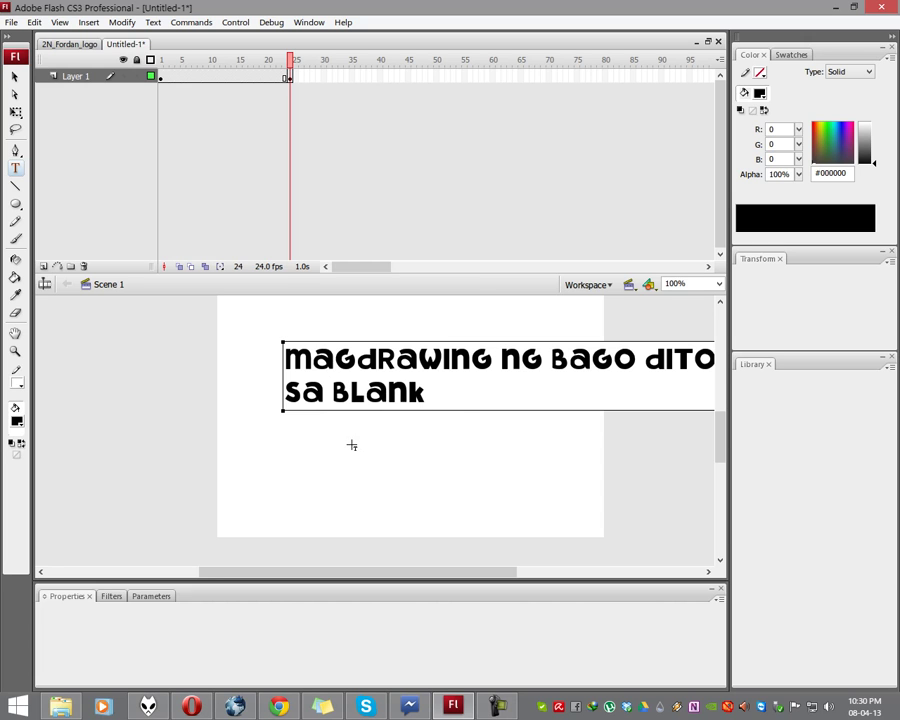
{"action": "type", "text": " key"}
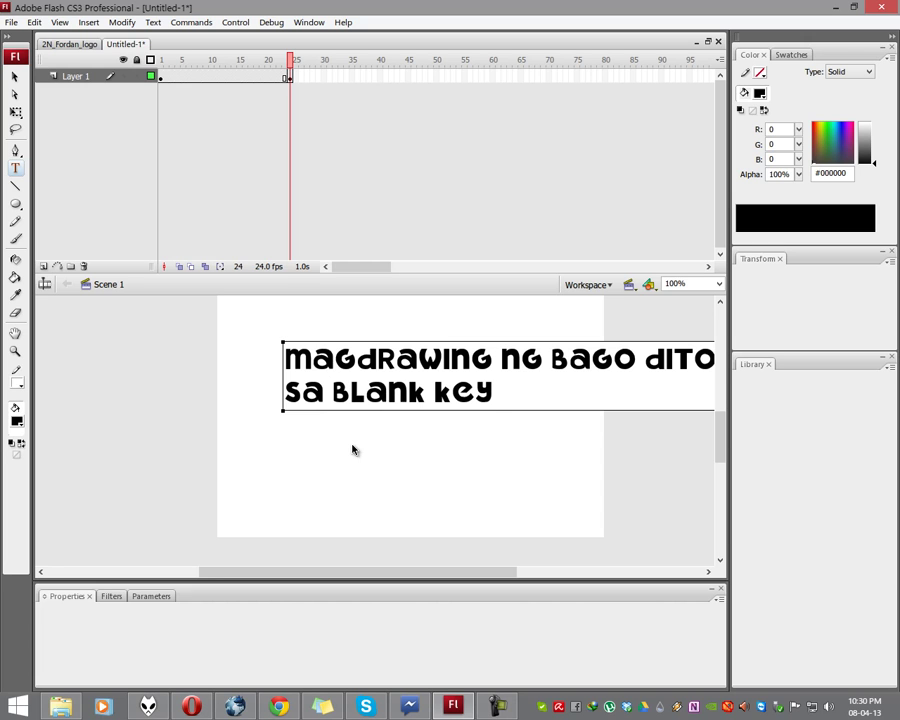
{"action": "type", "text": "frame"}
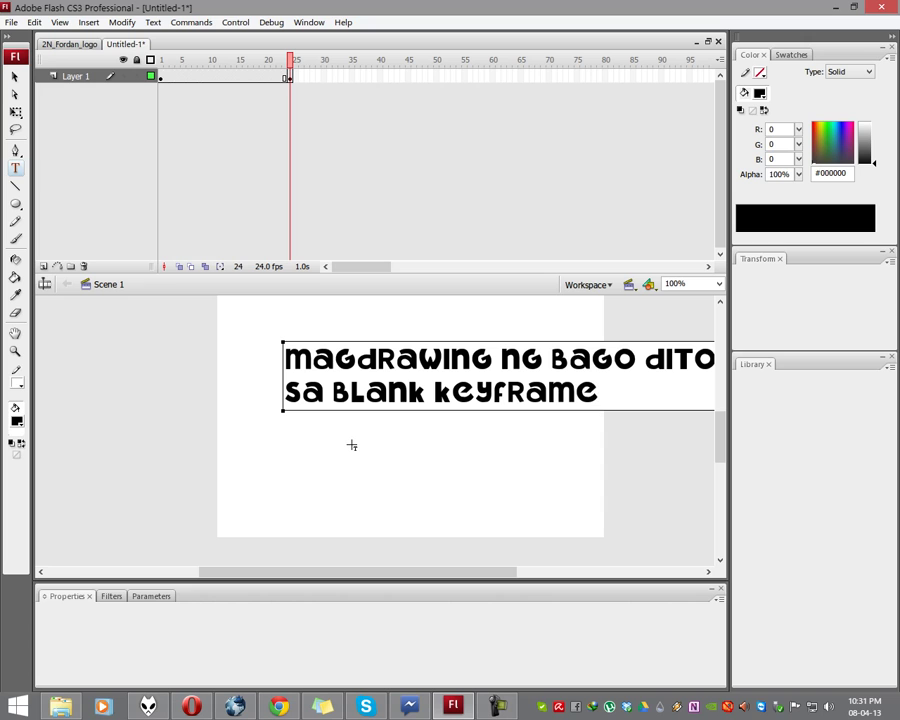
Select the two-line instruction text on the frame 24 stage and delete it.
{"action": "left_click", "coordinate": [15, 76]}
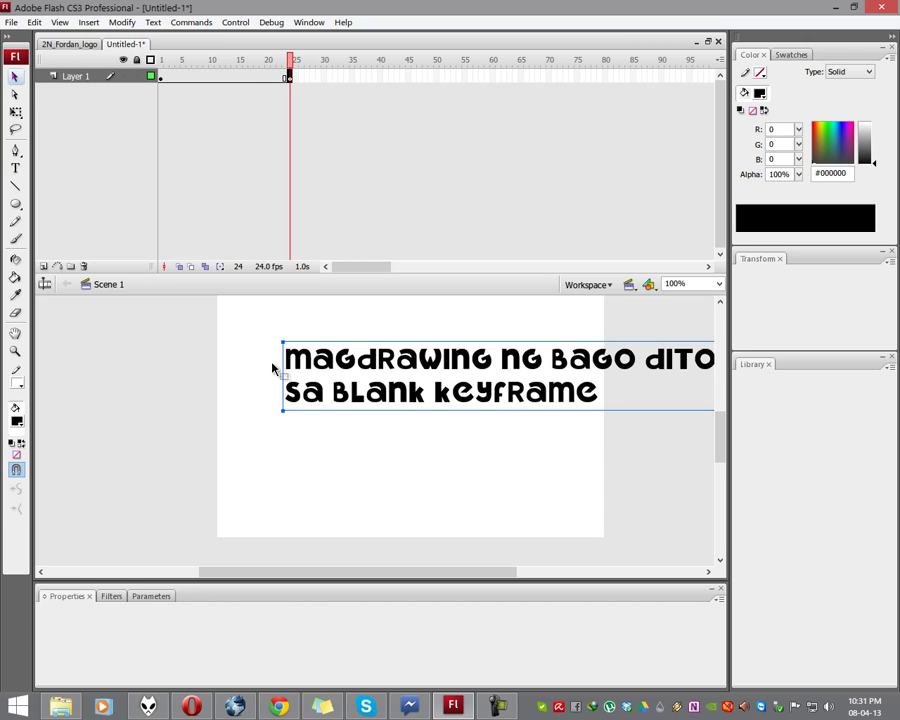
{"action": "left_click_drag", "start_coordinate": [268, 325], "coordinate": [402, 464]}
{"action": "key", "text": "Delete"}
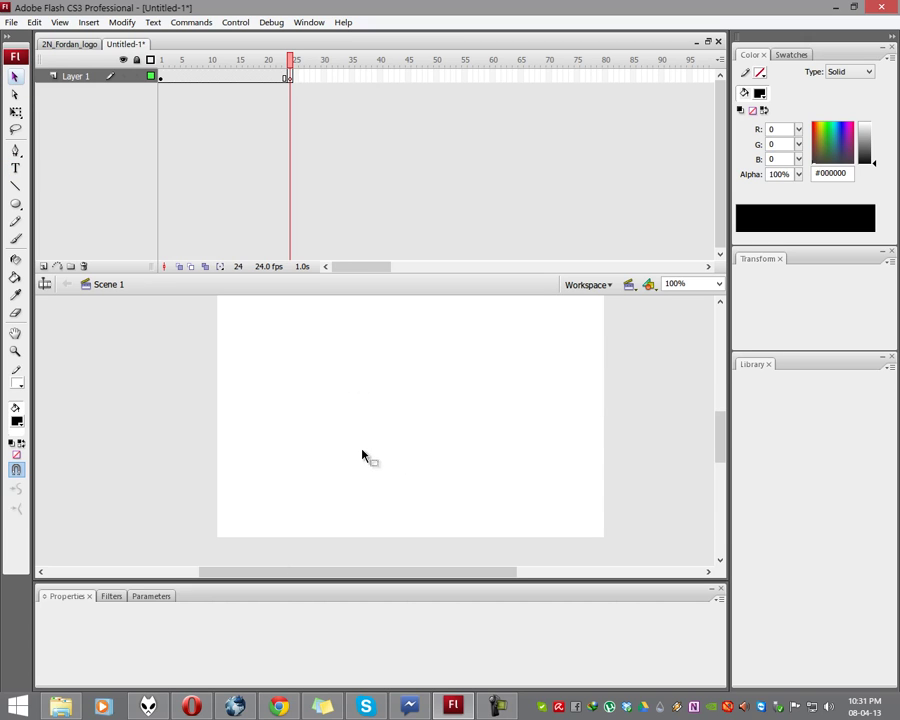
Switch to foobar2000, play the track "08-Moving Pictures", and return to Flash.
{"action": "left_click", "coordinate": [184, 704]}
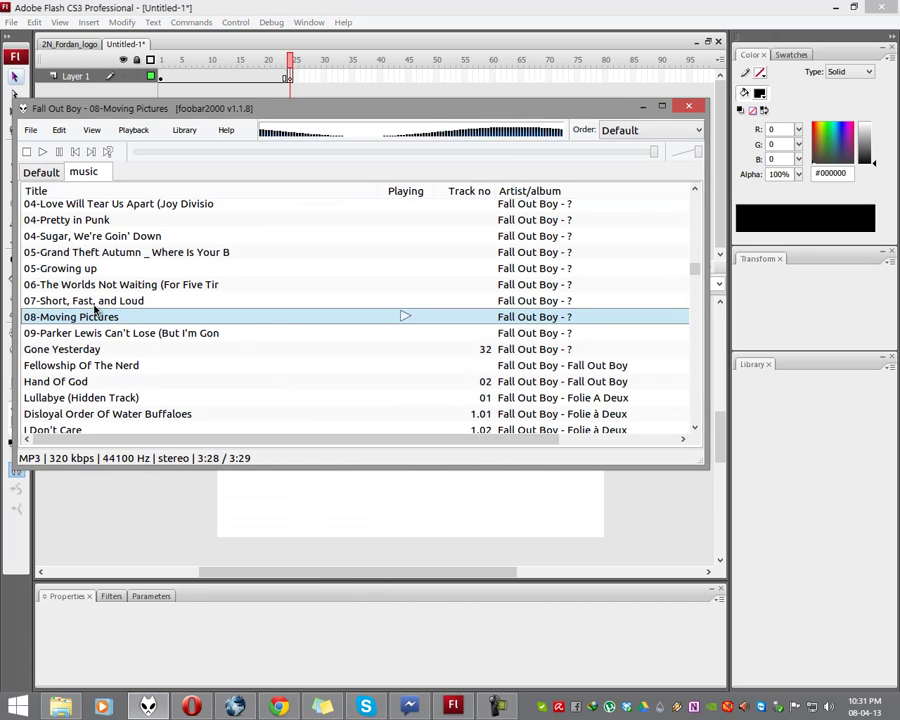
{"action": "double_click", "coordinate": [95, 318]}
{"action": "left_click", "coordinate": [467, 519]}
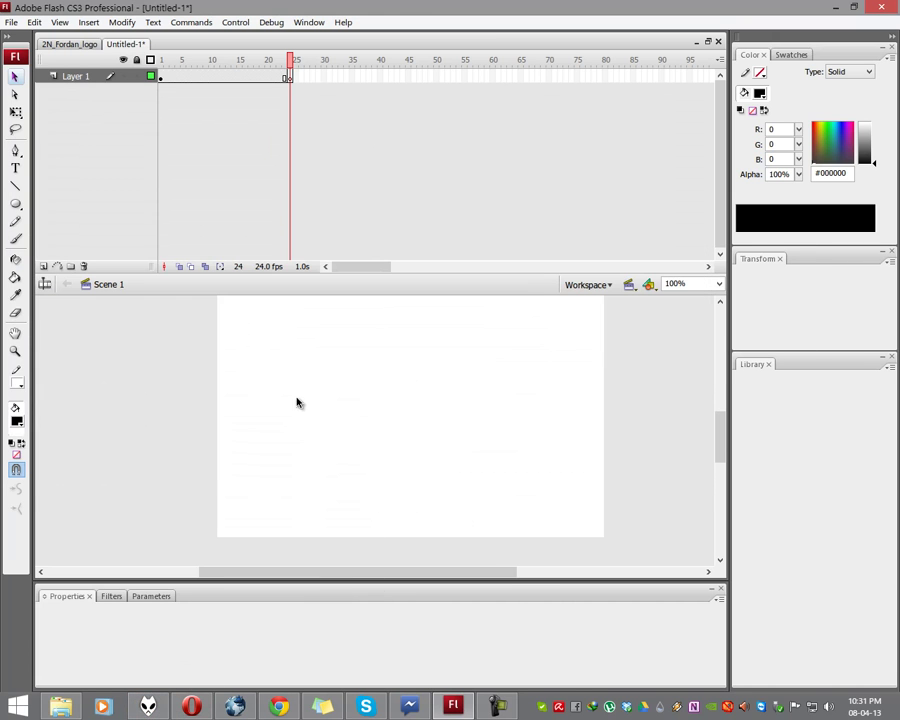
Draw a black filled rectangle with the Rectangle tool, slightly left of centre on the frame 24 stage.
{"action": "left_click", "coordinate": [15, 204]}
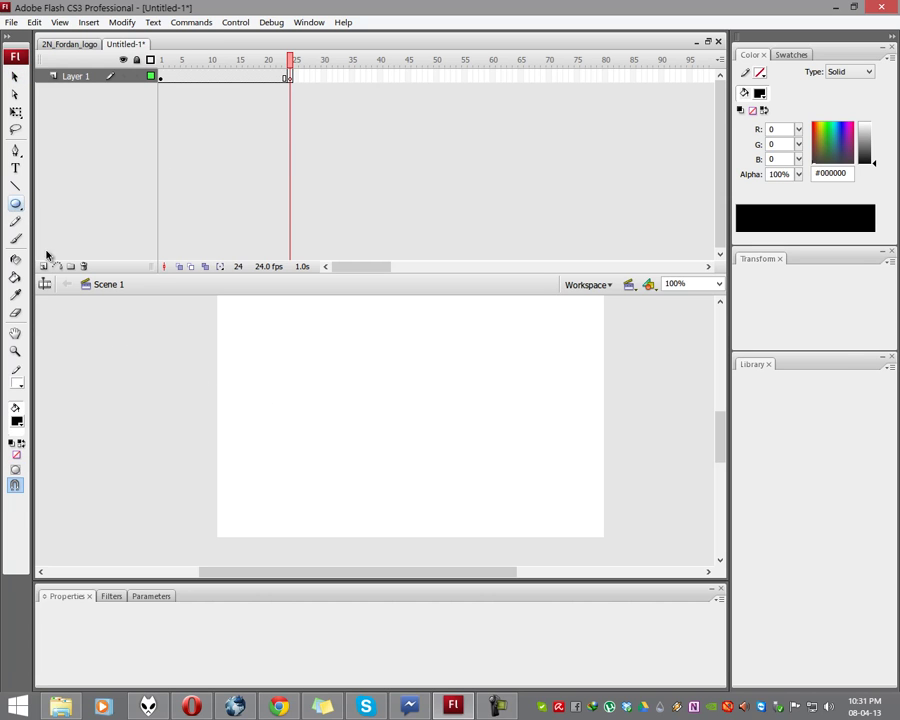
{"action": "left_click_drag", "start_coordinate": [20, 205], "coordinate": [125, 272]}
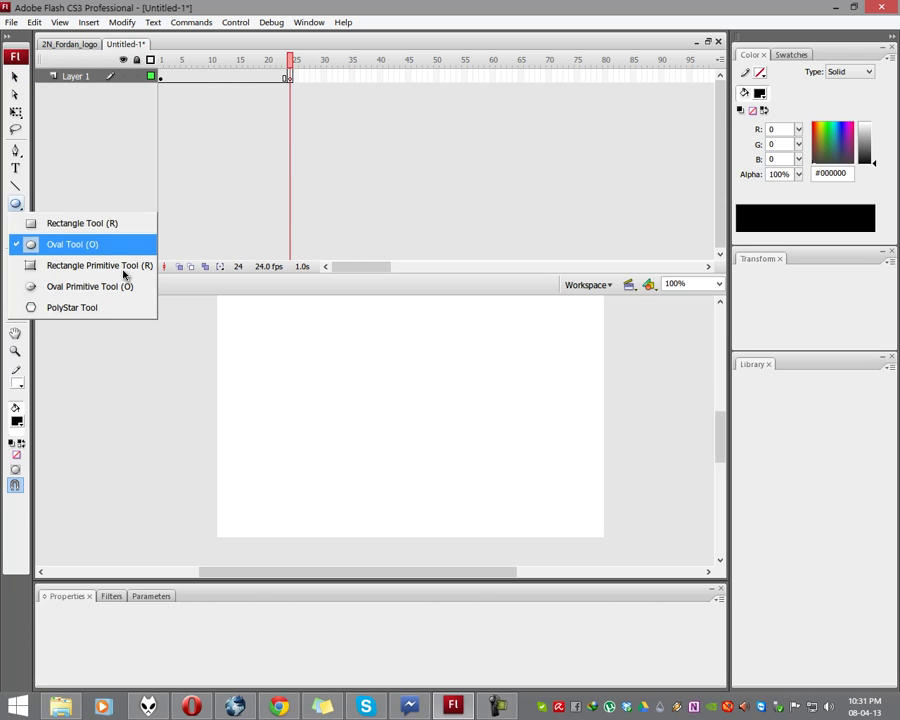
{"action": "left_click", "coordinate": [94, 224]}
{"action": "left_click_drag", "start_coordinate": [291, 349], "coordinate": [450, 469]}
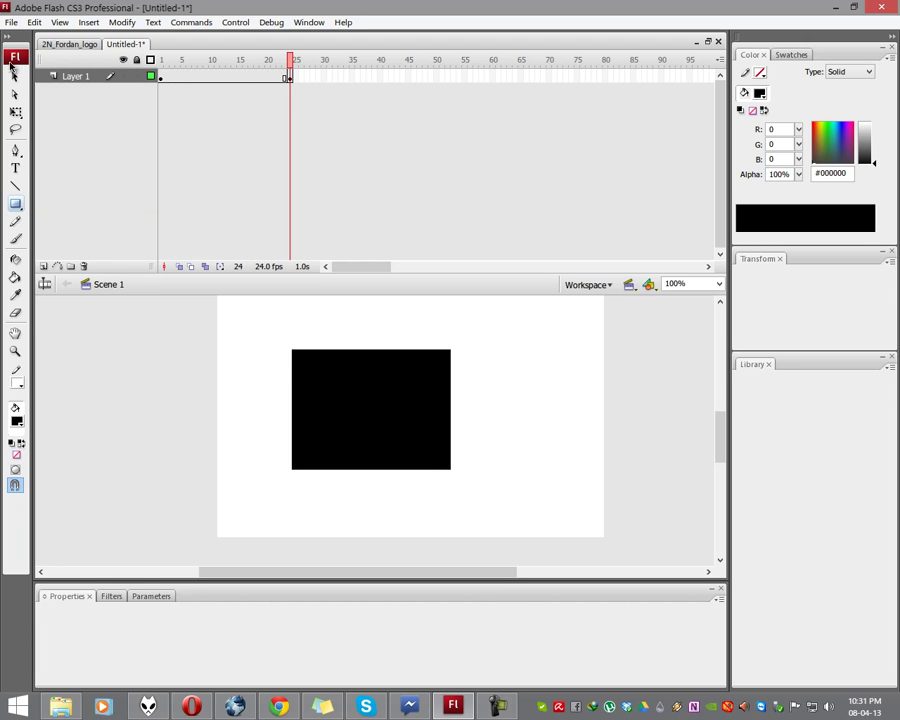
Change the fill colour of the frame 24 rectangle to dark purple #330066 and deselect it.
{"action": "left_click", "coordinate": [15, 76]}
{"action": "left_click", "coordinate": [382, 414]}
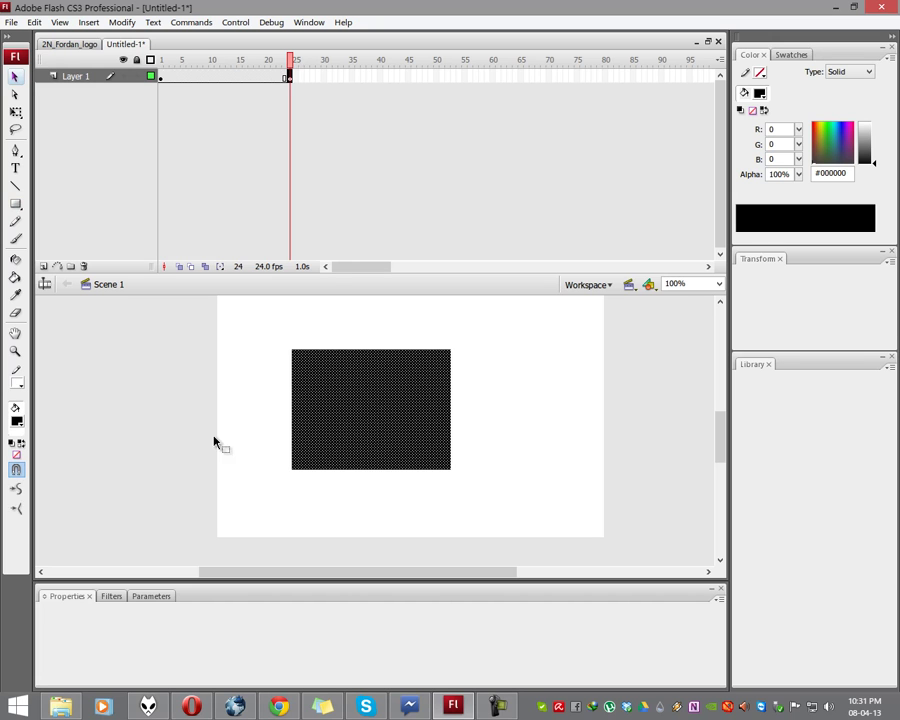
{"action": "key", "text": "ctrl+shift+a"}
{"action": "left_click", "coordinate": [340, 418]}
{"action": "left_click", "coordinate": [834, 137]}
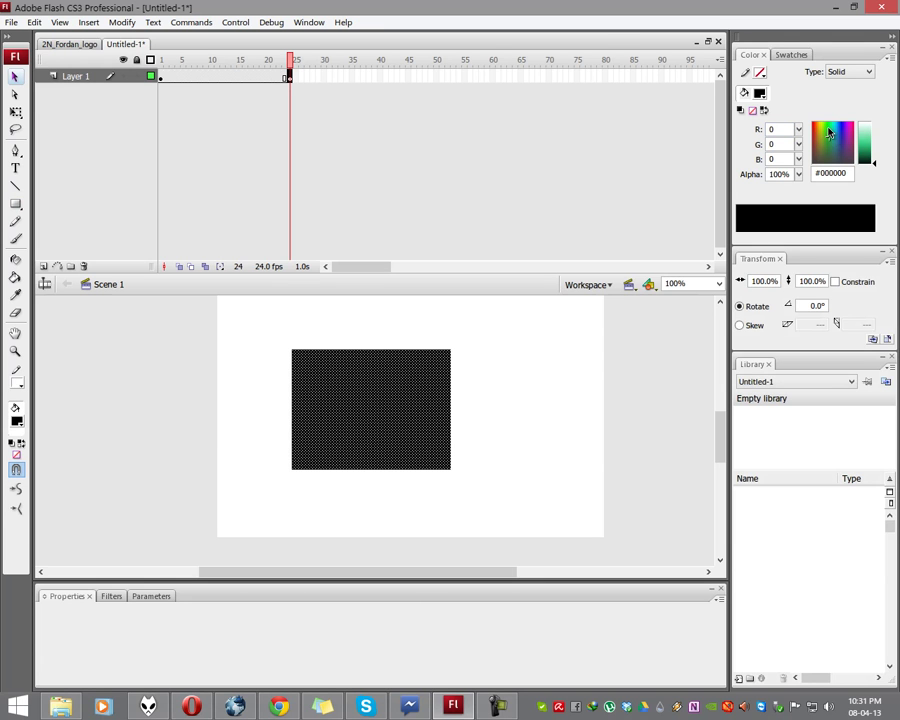
{"action": "left_click", "coordinate": [813, 127]}
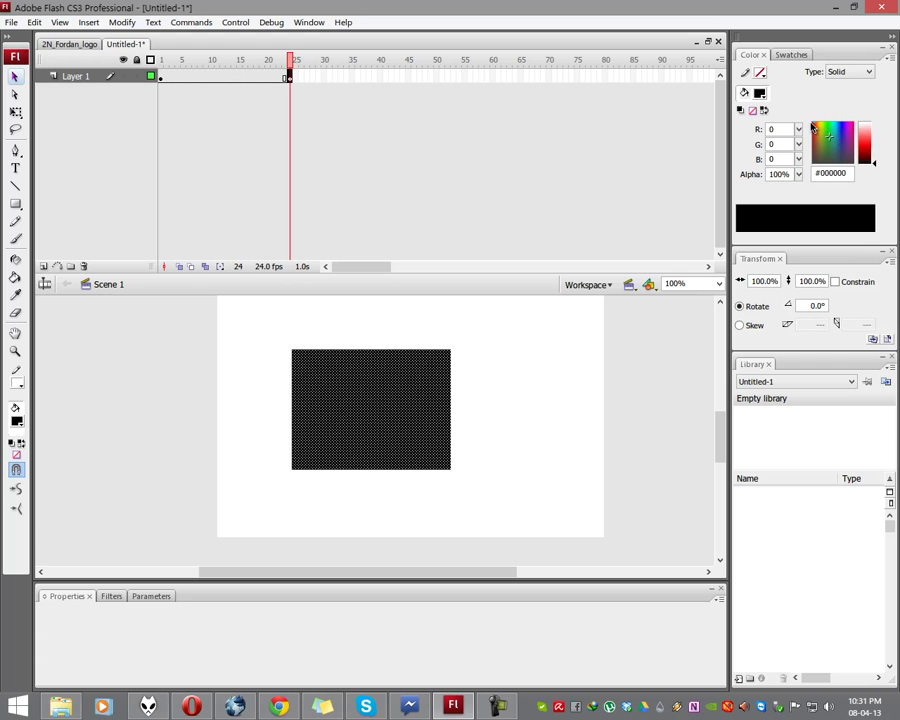
{"action": "left_click", "coordinate": [760, 94]}
{"action": "left_click", "coordinate": [788, 146]}
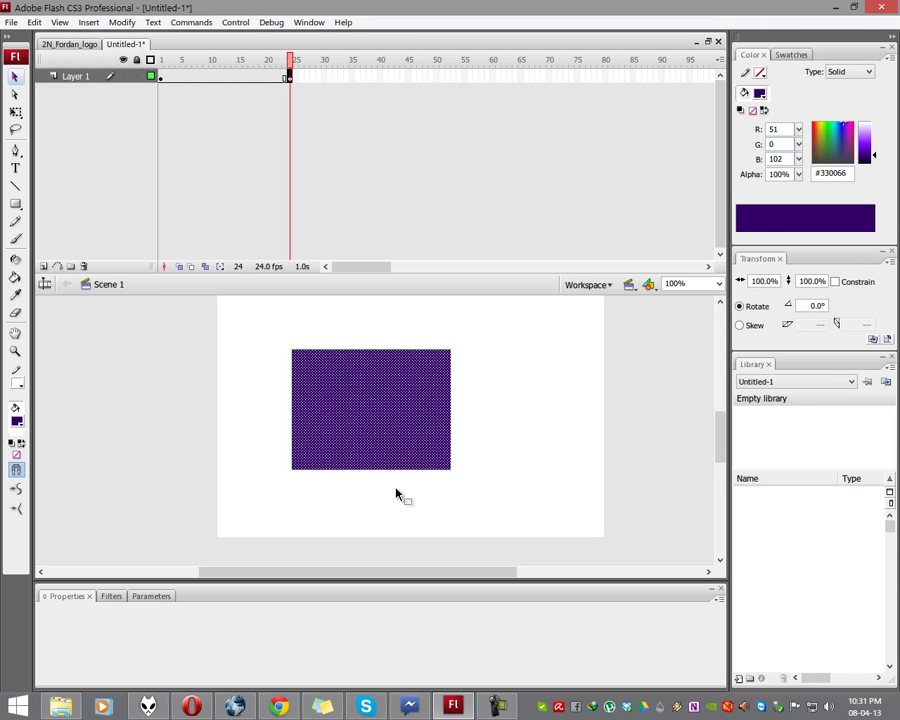
{"action": "left_click", "coordinate": [483, 455]}
Go to frame 12 and add a text box beside the green circle with the first line "sa pagitan ng keyframe".
{"action": "mouse_move", "coordinate": [294, 63]}
{"action": "left_mouse_down"}
{"action": "mouse_move", "coordinate": [165, 62]}
{"action": "mouse_move", "coordinate": [289, 63]}
{"action": "left_mouse_up"}
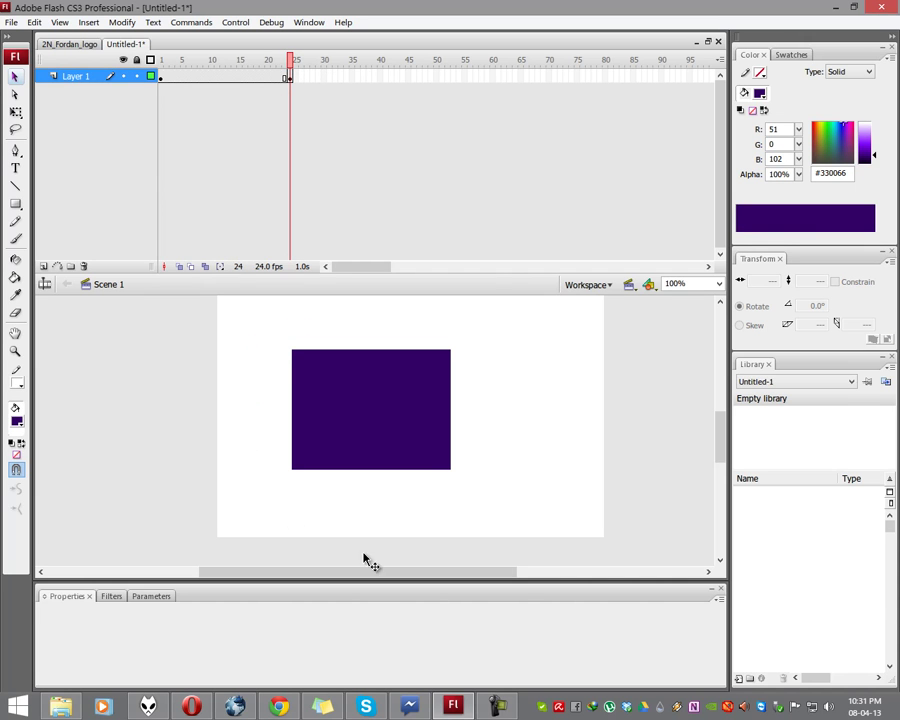
{"action": "left_click", "coordinate": [223, 77]}
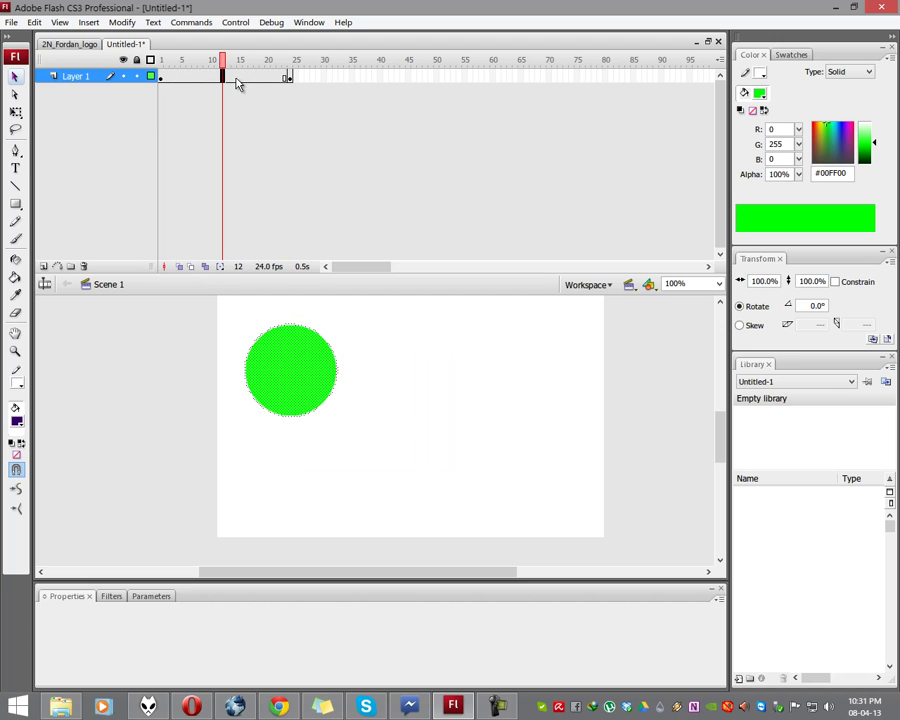
{"action": "left_click", "coordinate": [15, 168]}
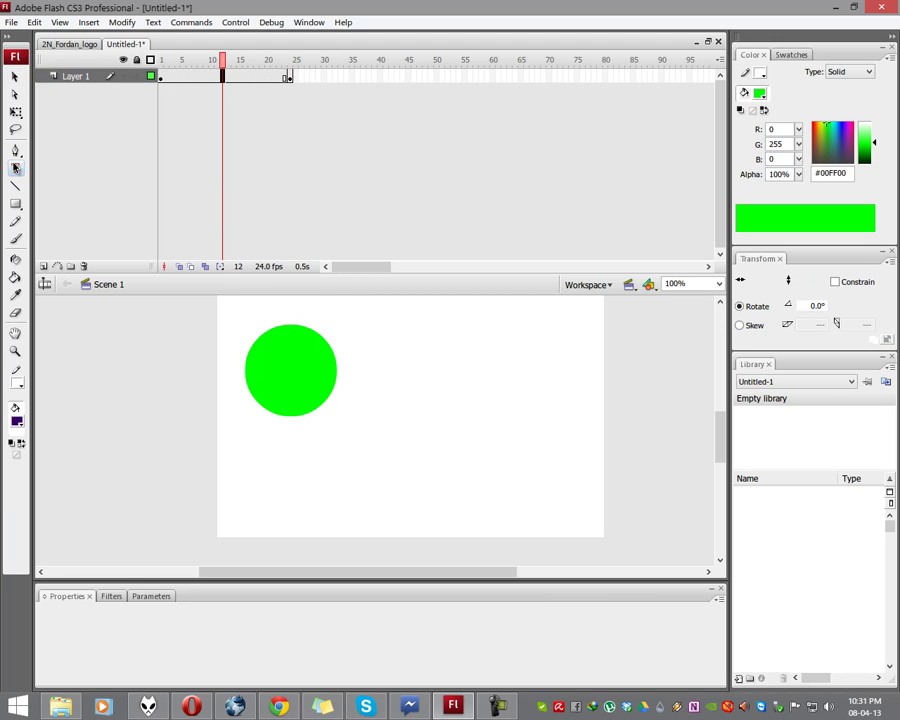
{"action": "left_click", "coordinate": [409, 360]}
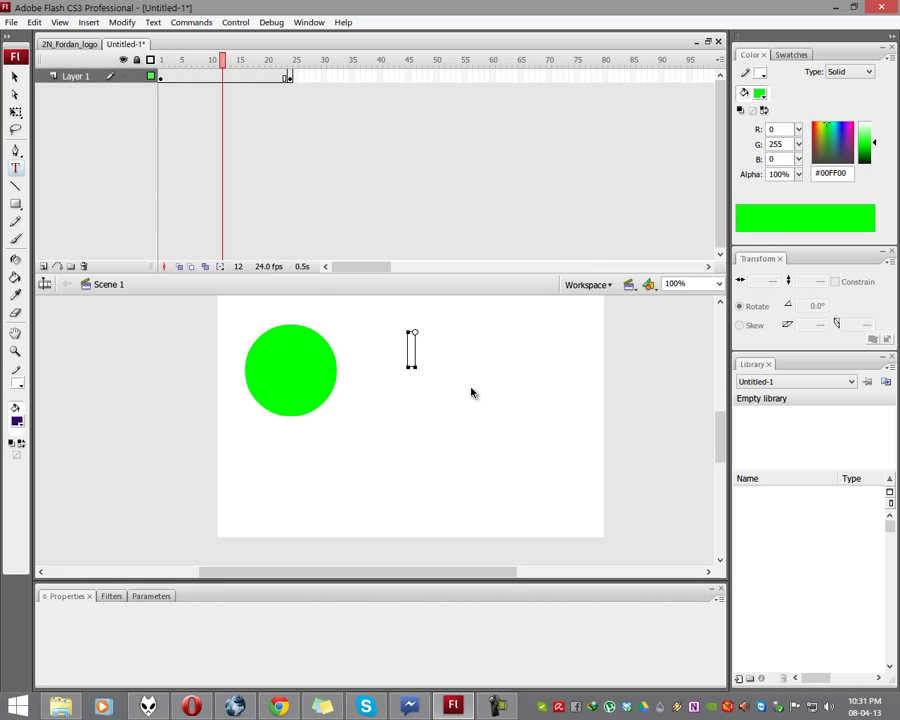
{"action": "type", "text": "sa pagitan"}
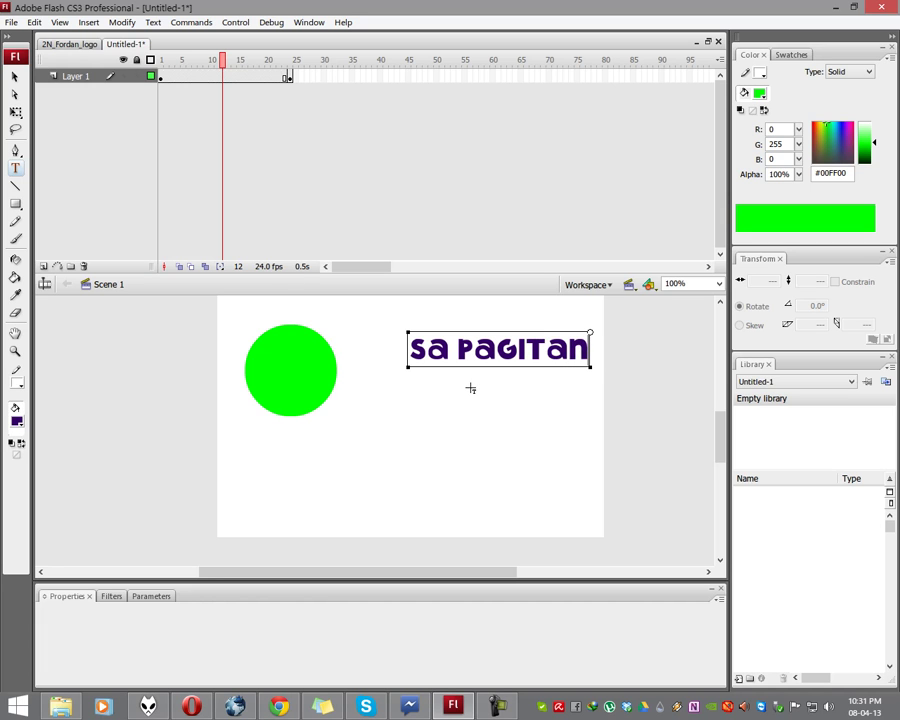
{"action": "type", "text": " ng keyp"}
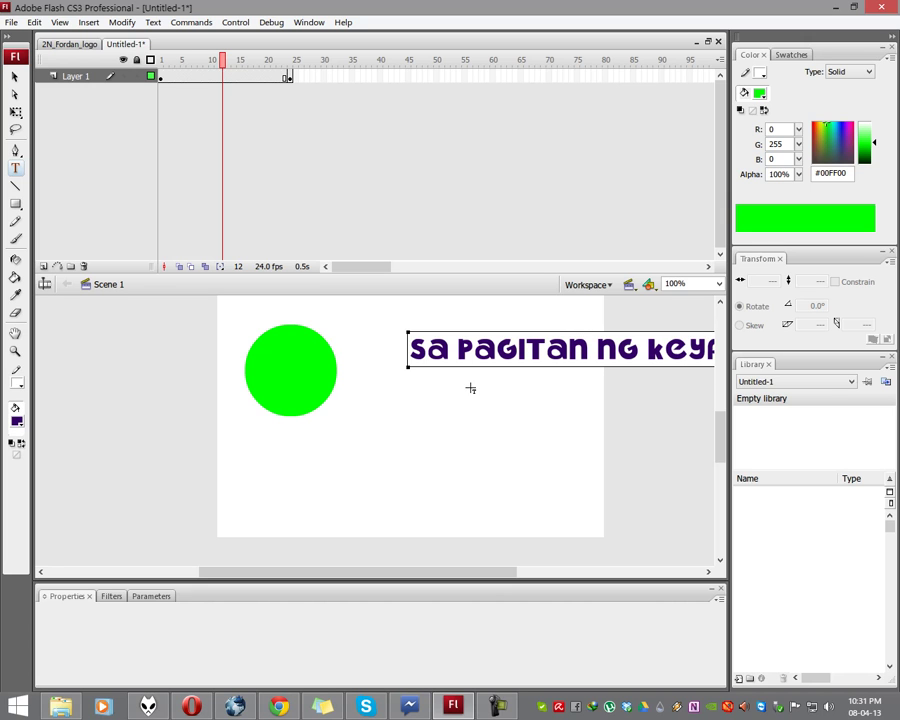
{"action": "left_click_drag", "start_coordinate": [501, 572], "coordinate": [556, 576]}
{"action": "key", "text": "Return"}
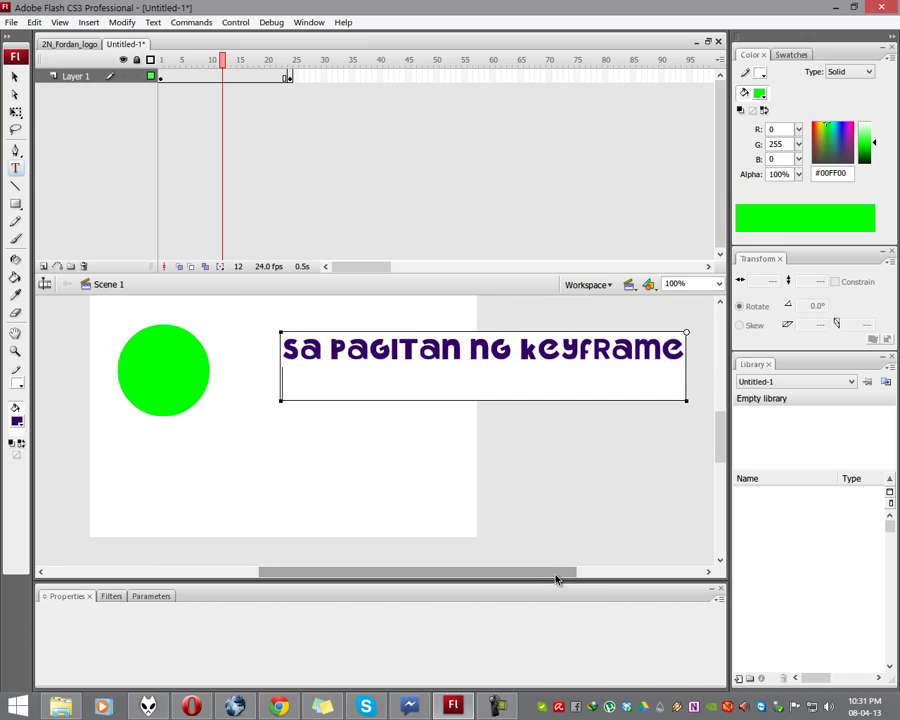
Add the lines "right click tapos" and "create shape tween" to the instruction text beside the circle.
{"action": "type", "text": "right click"}
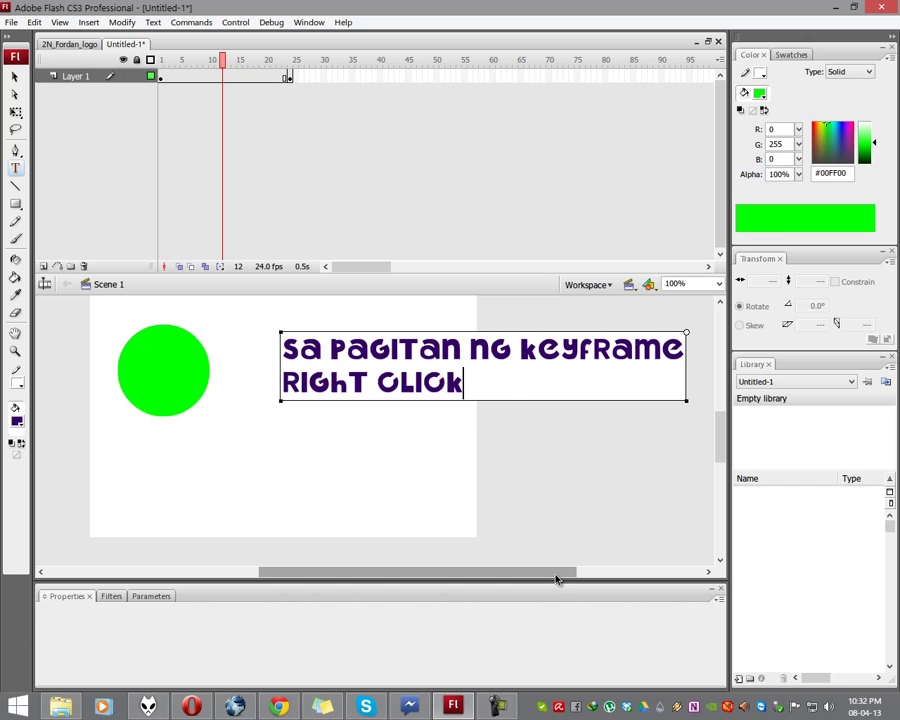
{"action": "type", "text": " tapos"}
{"action": "key", "text": "Return"}
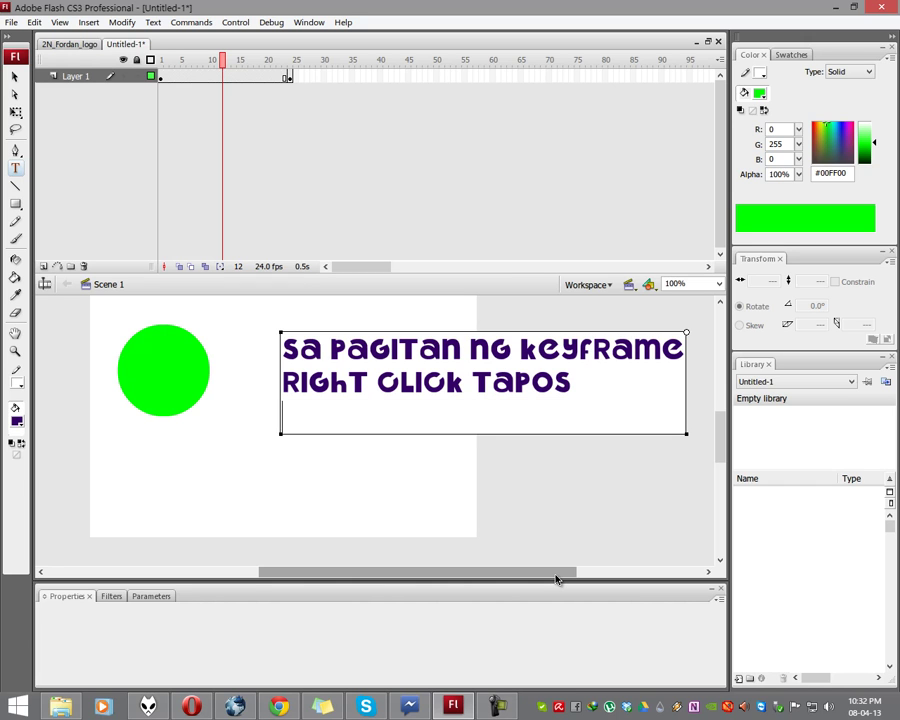
{"action": "type", "text": "create"}
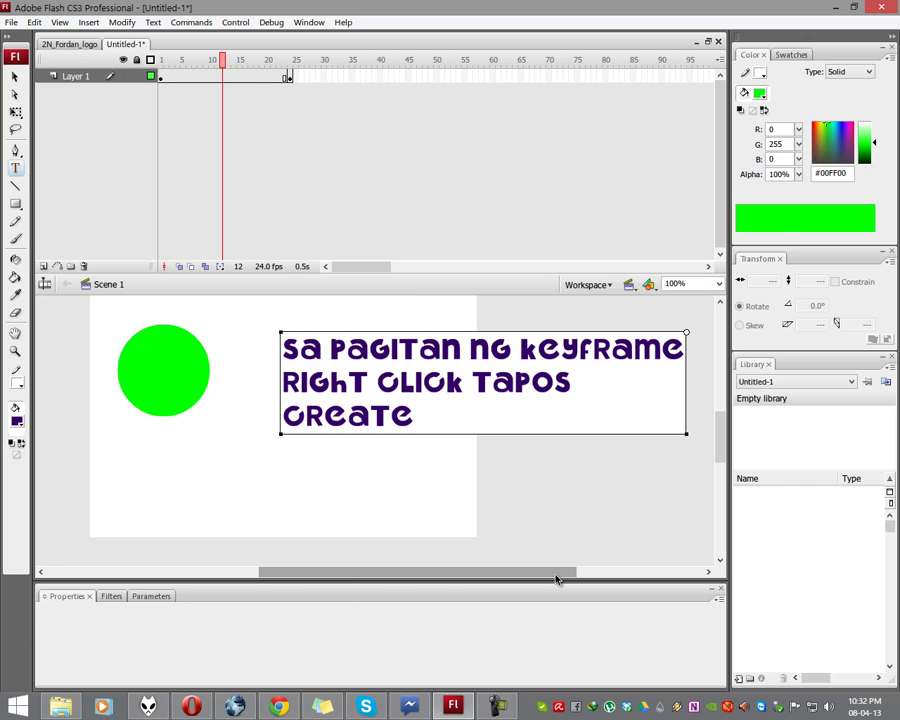
{"action": "type", "text": " shape tween"}
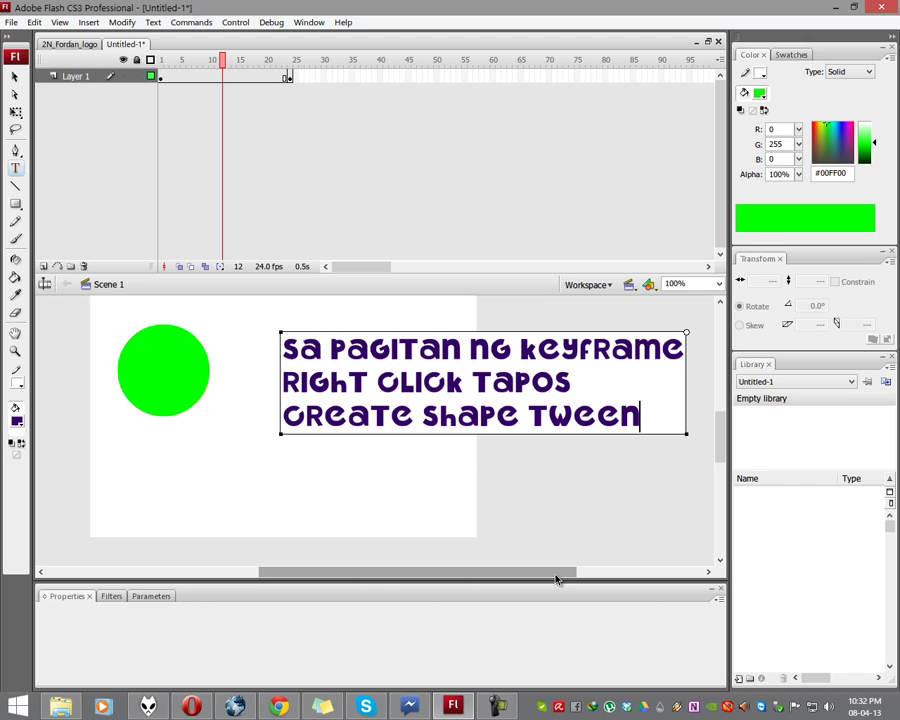
Select the three-line shape tween instruction text beside the circle and delete it.
{"action": "left_click", "coordinate": [15, 76]}
{"action": "left_click_drag", "start_coordinate": [269, 318], "coordinate": [471, 537]}
{"action": "key", "text": "Delete"}
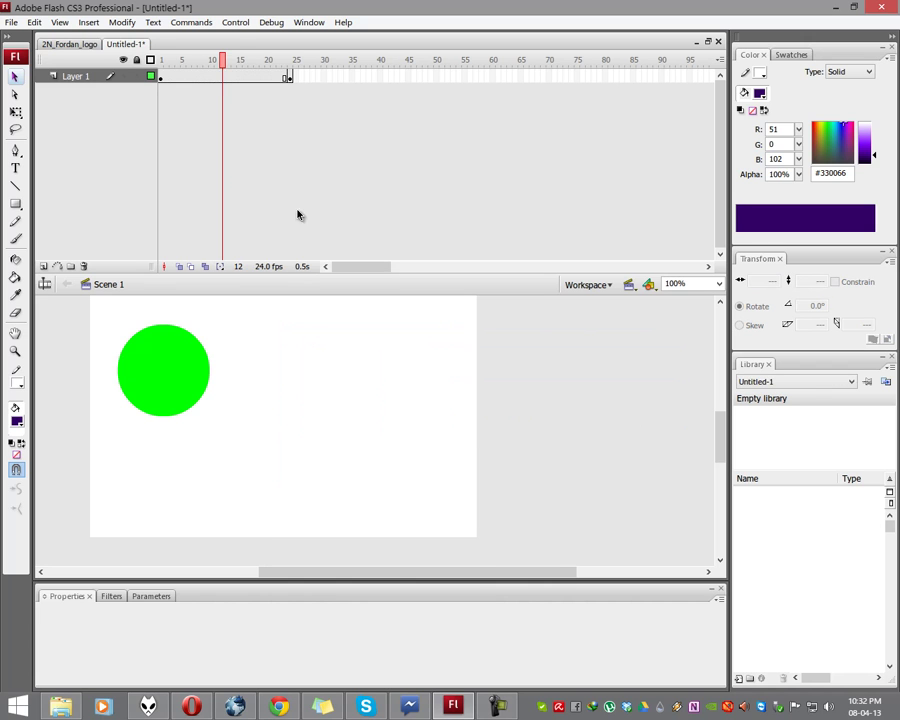
Create a shape tween between the keyframes at frames 1 and 24 of Layer 1, and scrub back to frame 1.
{"action": "right_click", "coordinate": [187, 76]}
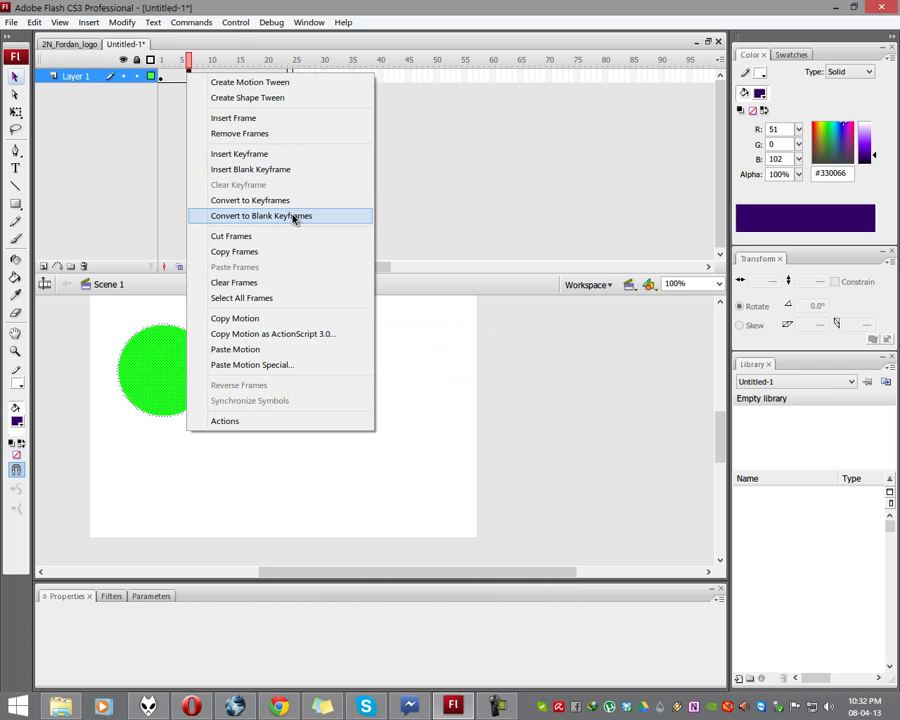
{"action": "left_click", "coordinate": [251, 98]}
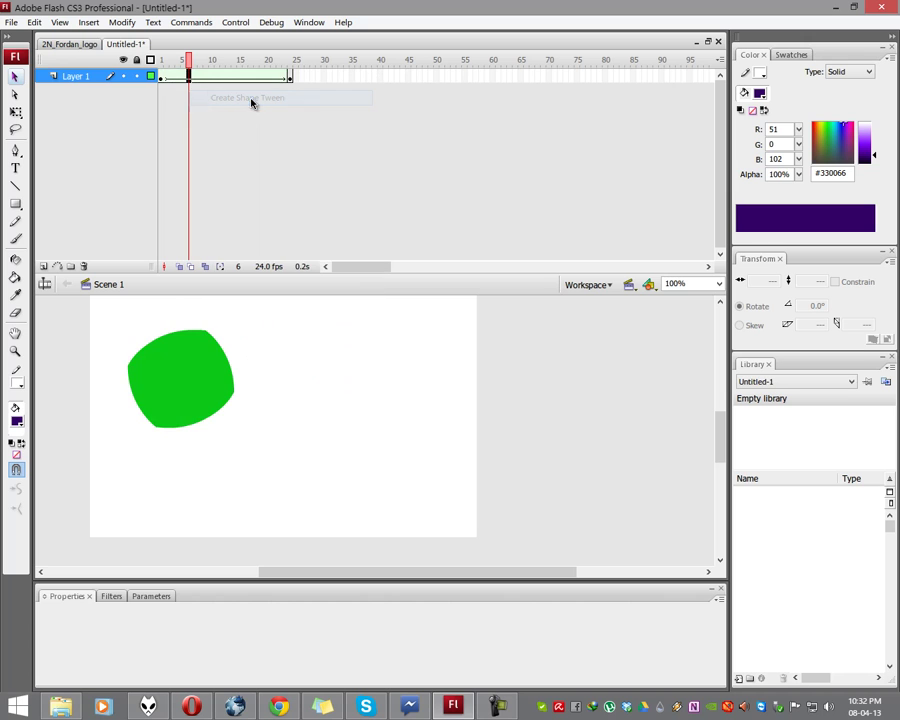
{"action": "left_click_drag", "start_coordinate": [187, 62], "coordinate": [108, 117]}
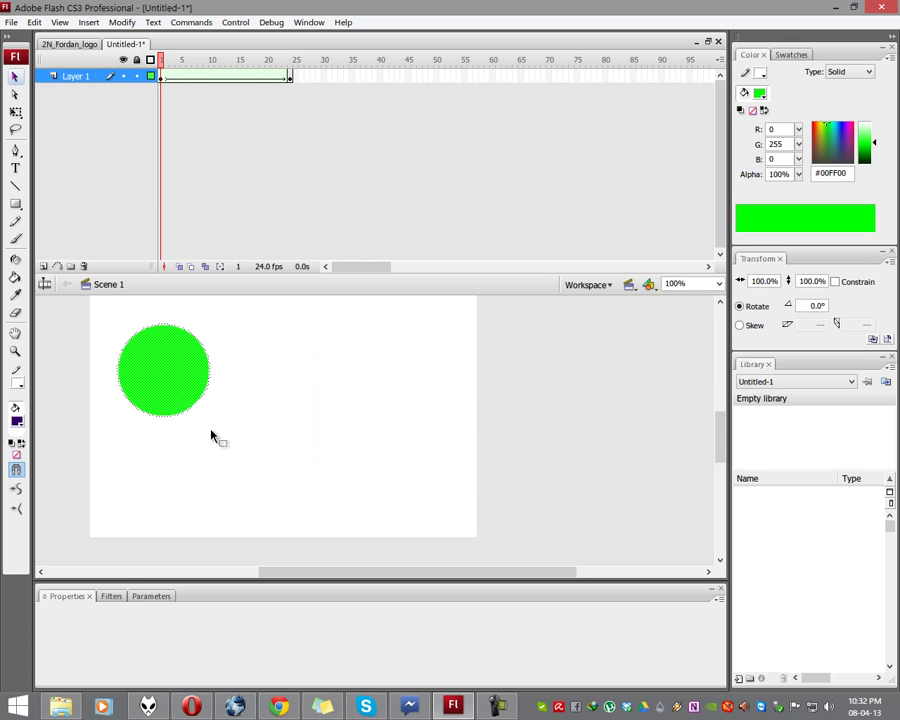
Reshape the green circle on frame 1 freehand by pulling its right edge deeply inward and bending its remaining outline.
{"action": "left_click", "coordinate": [194, 454]}
{"action": "left_click", "coordinate": [173, 388]}
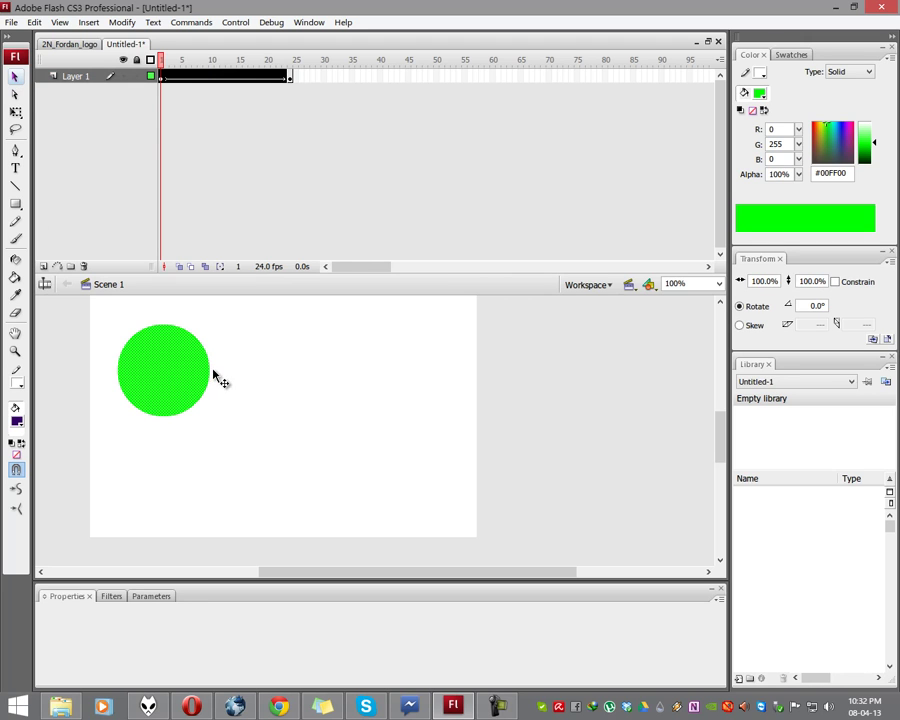
{"action": "left_click", "coordinate": [255, 410]}
{"action": "left_click_drag", "start_coordinate": [207, 398], "coordinate": [137, 376]}
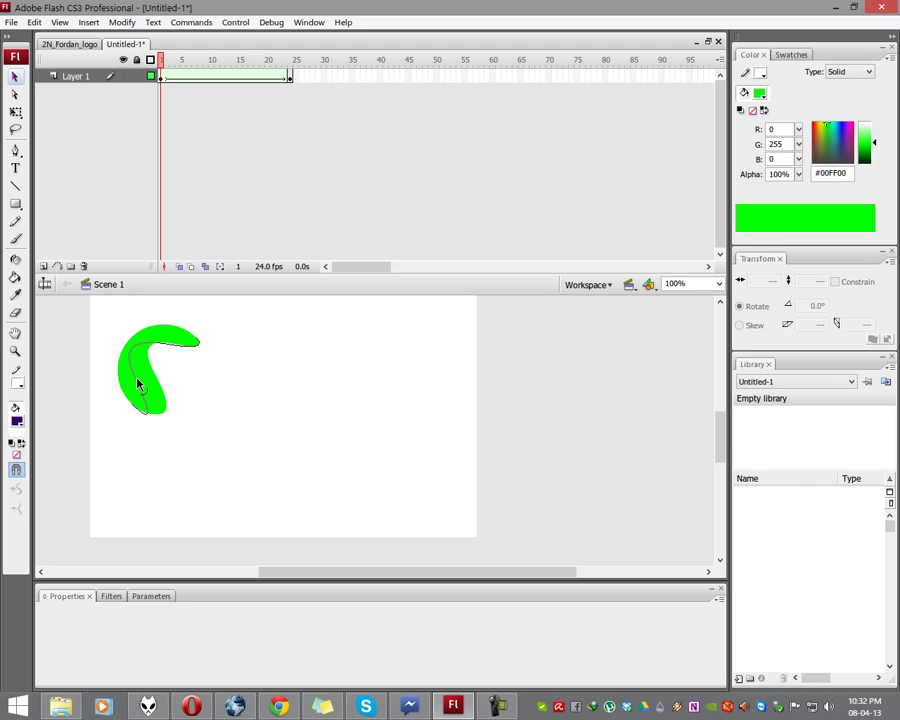
{"action": "left_click_drag", "start_coordinate": [180, 333], "coordinate": [118, 318]}
{"action": "left_click_drag", "start_coordinate": [110, 365], "coordinate": [112, 374]}
Reshape the purple rectangle on frame 24 freehand by bending its right, top and left edges inward and pulling up its bottom edge.
{"action": "left_click_drag", "start_coordinate": [166, 76], "coordinate": [289, 82]}
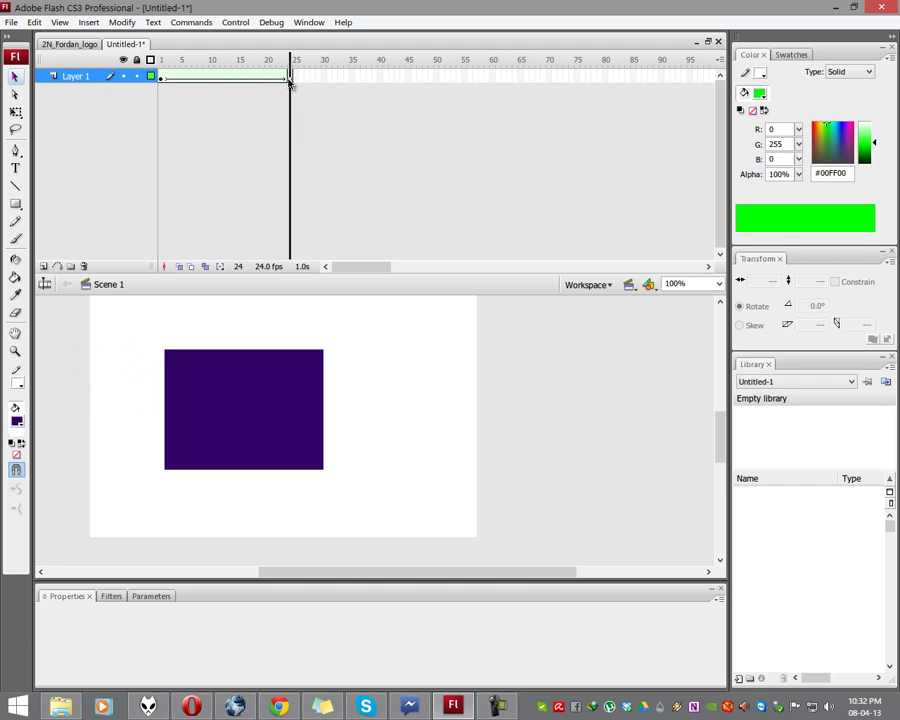
{"action": "left_click", "coordinate": [366, 384]}
{"action": "left_click_drag", "start_coordinate": [321, 388], "coordinate": [289, 410]}
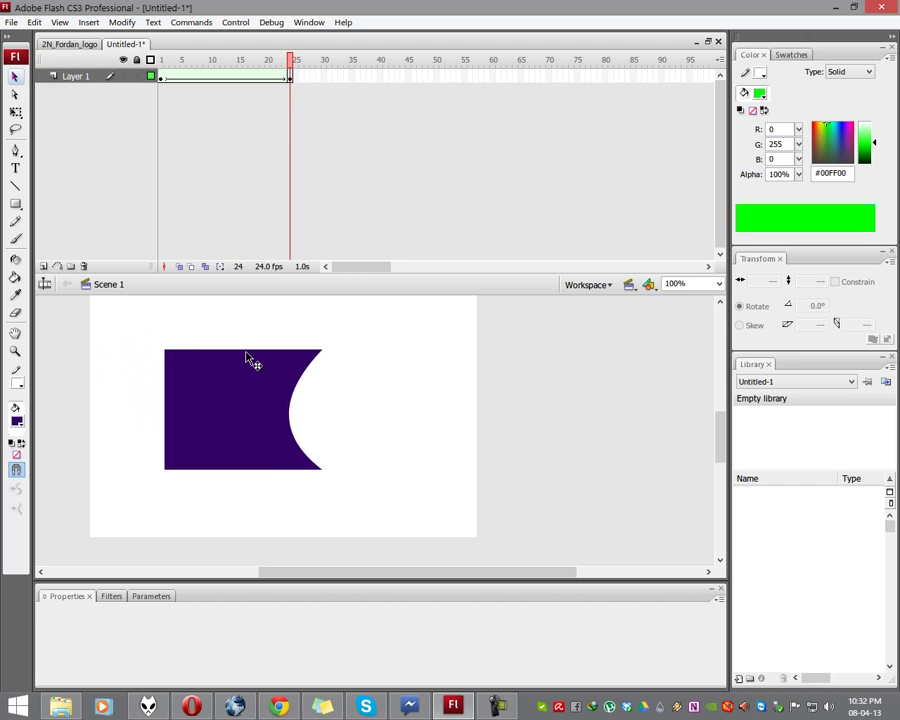
{"action": "left_click_drag", "start_coordinate": [248, 351], "coordinate": [252, 409]}
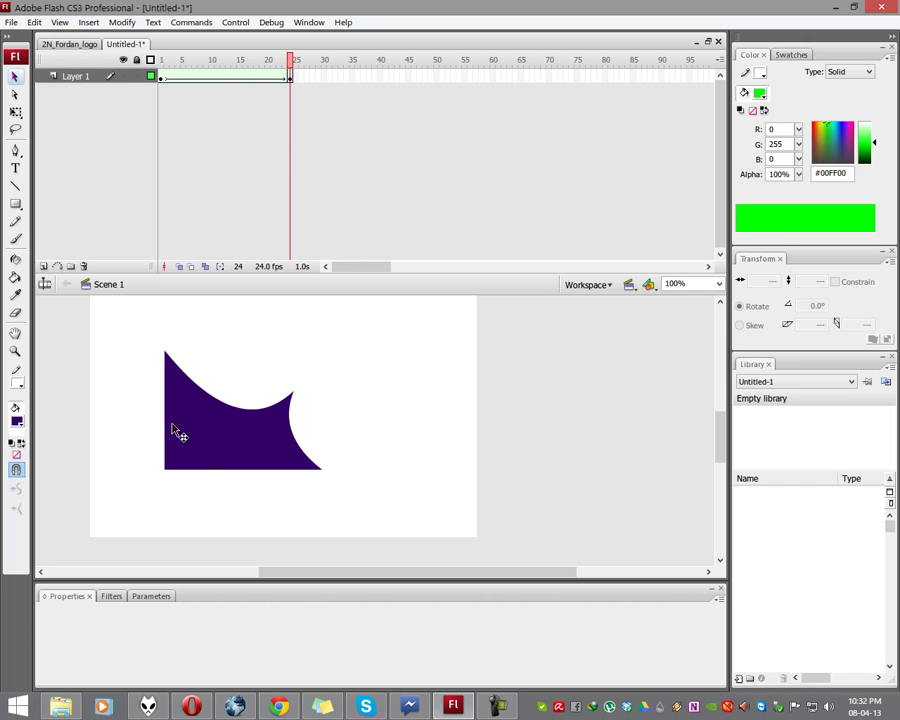
{"action": "left_click_drag", "start_coordinate": [175, 431], "coordinate": [248, 430]}
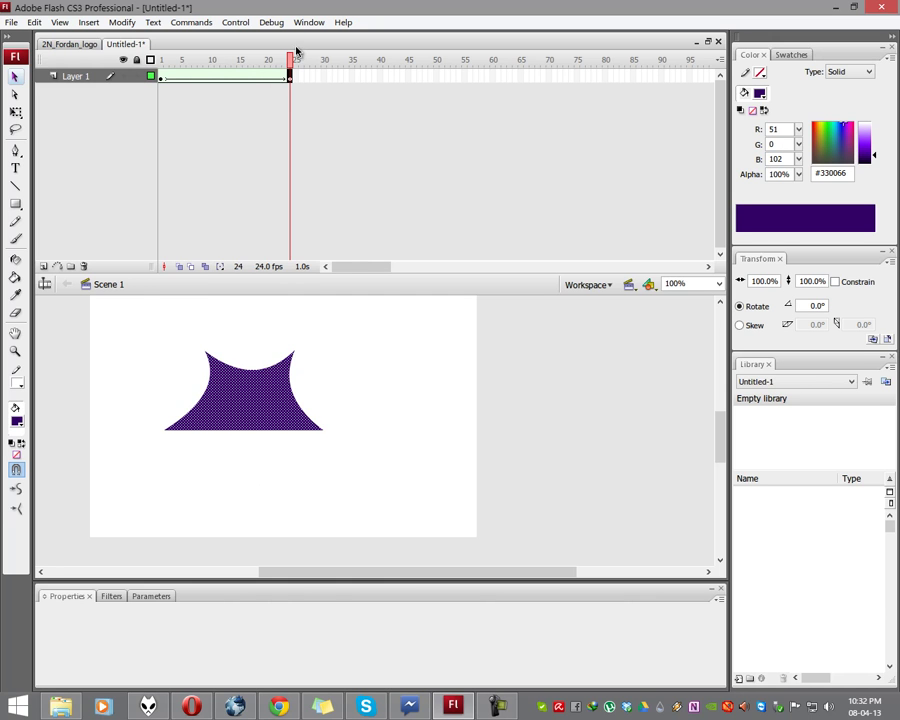
Play the shape tween on the timeline and return the playhead to frame 1.
{"action": "key", "text": "Return"}
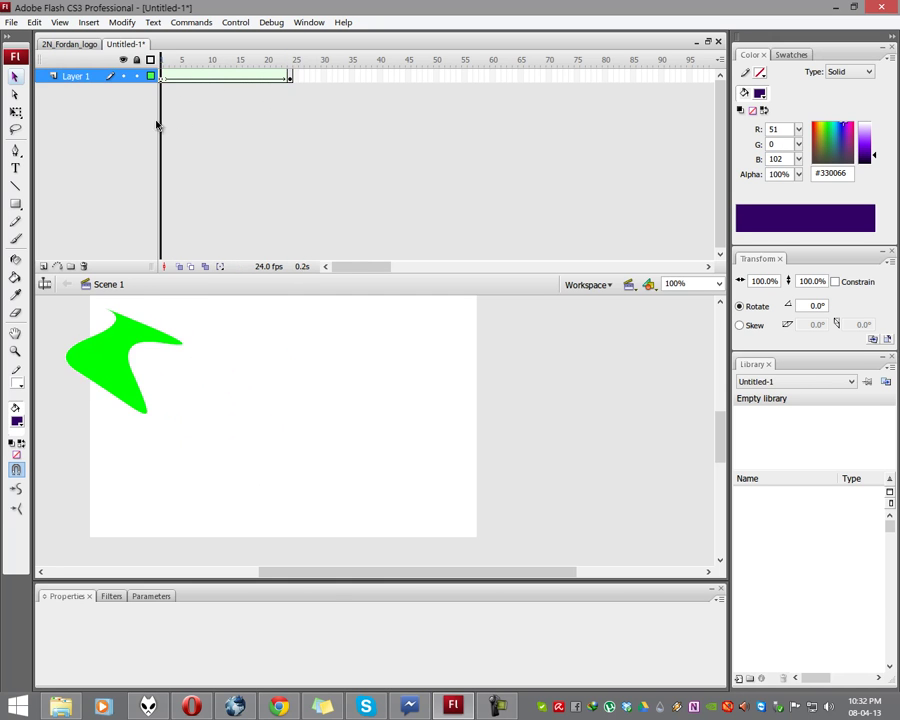
{"action": "mouse_move", "coordinate": [160, 65]}
{"action": "left_mouse_down"}
{"action": "mouse_move", "coordinate": [290, 64]}
{"action": "mouse_move", "coordinate": [158, 68]}
{"action": "left_mouse_up"}
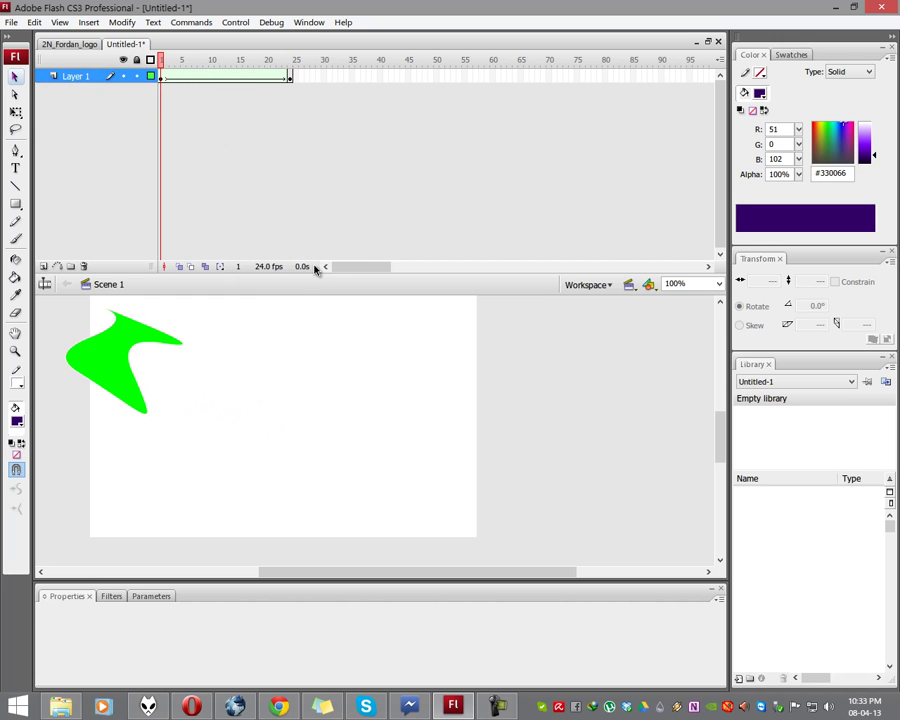
{"action": "right_click", "coordinate": [164, 80]}
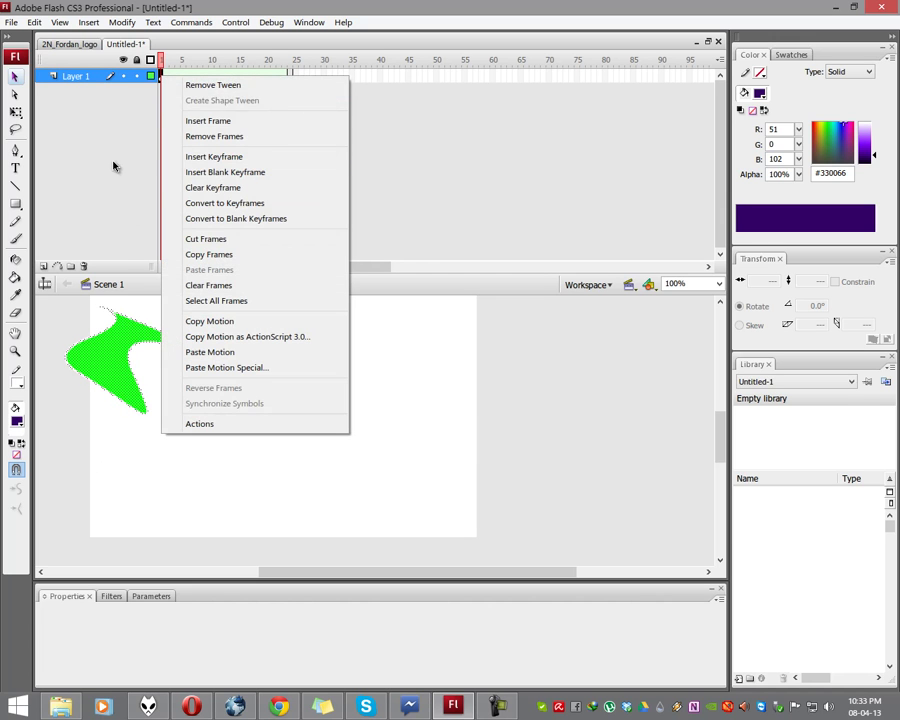
{"action": "left_click", "coordinate": [113, 166]}
Delete the green shape on frame 1 and the purple shape on frame 24, keeping the keyframes.
{"action": "left_click", "coordinate": [162, 78]}
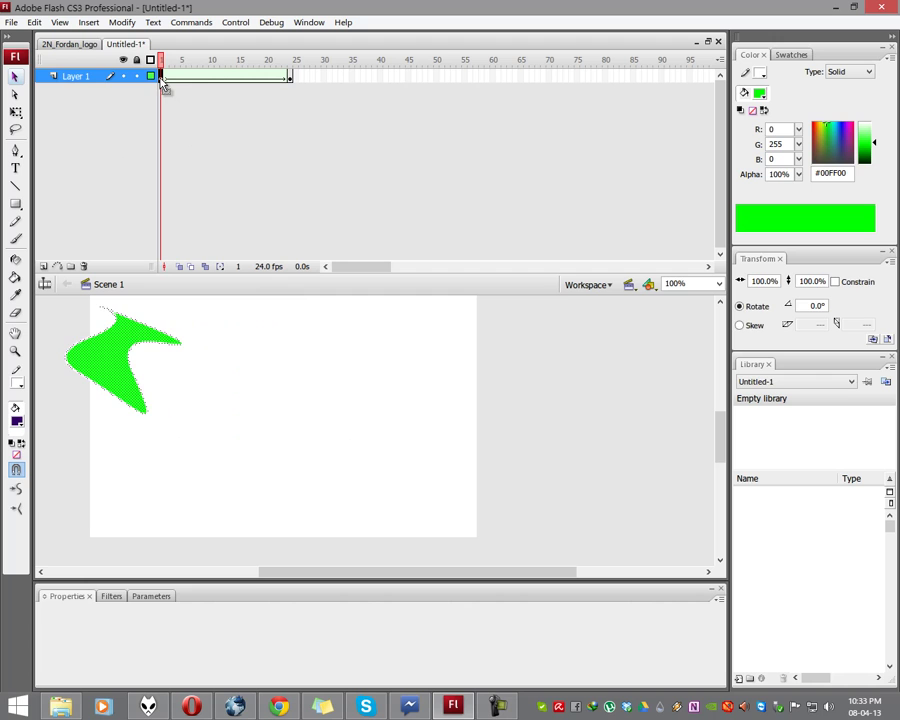
{"action": "key", "text": "Delete"}
{"action": "left_click", "coordinate": [290, 76]}
{"action": "key", "text": "Delete"}
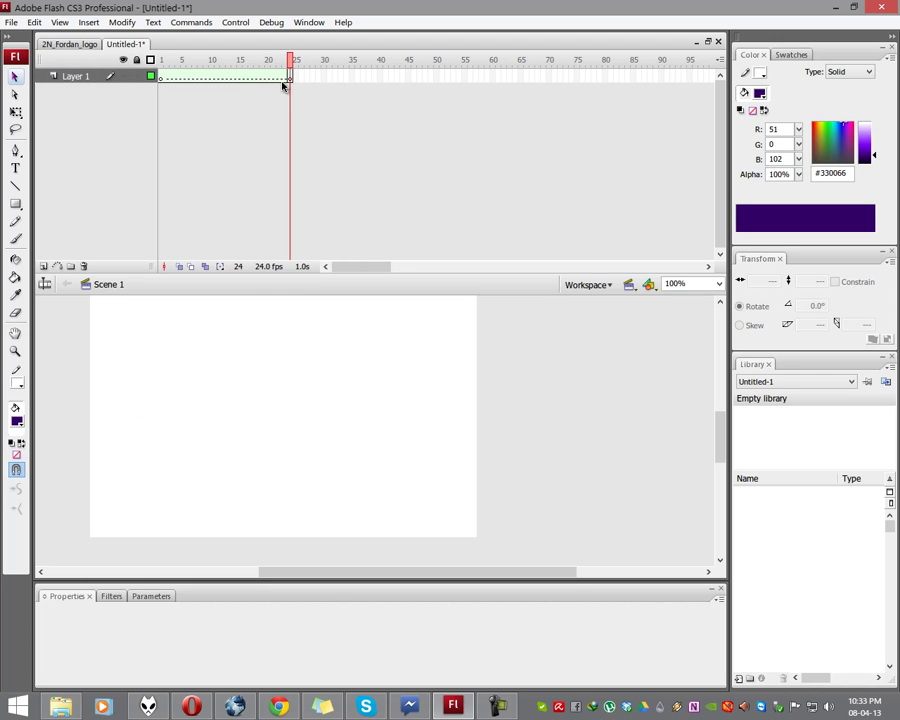
Add a purple text on the empty frame 1 consisting of a first name followed by "POGI".
{"action": "left_click_drag", "start_coordinate": [290, 62], "coordinate": [161, 62]}
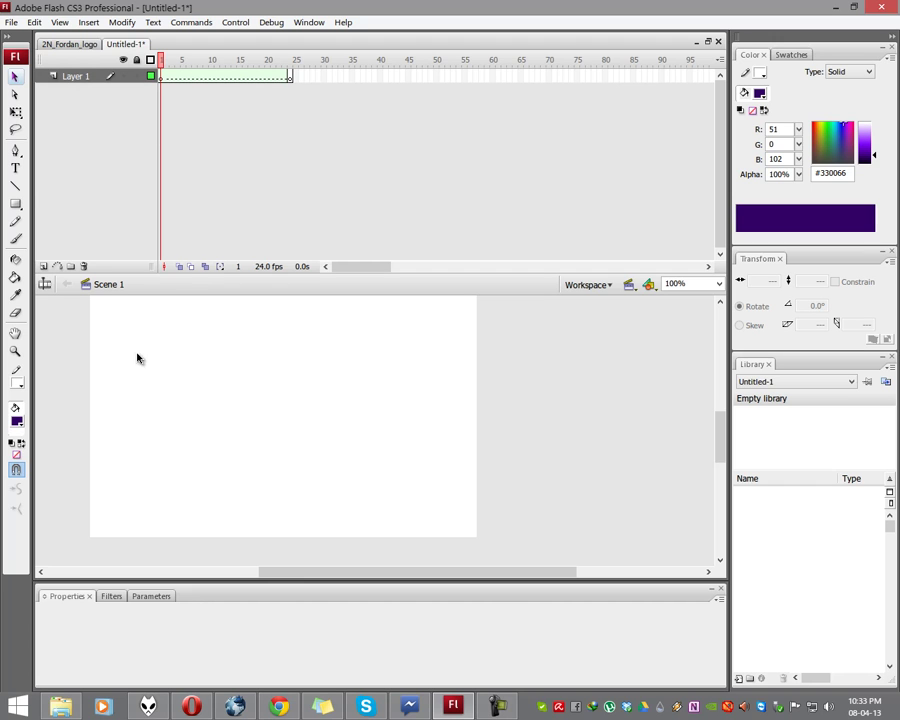
{"action": "left_click", "coordinate": [15, 168]}
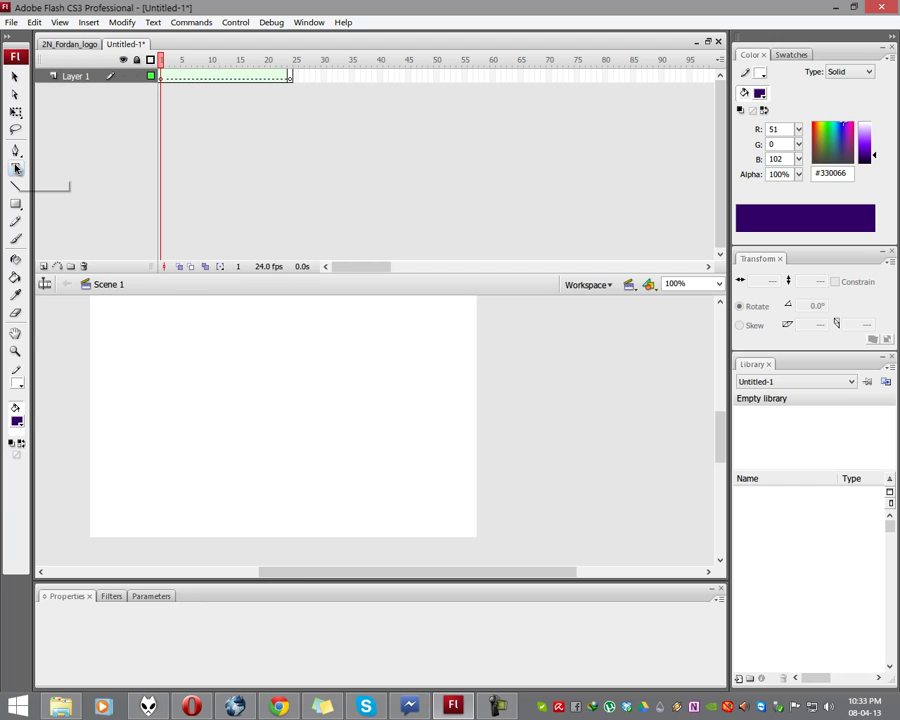
{"action": "left_click", "coordinate": [145, 375]}
{"action": "type", "text": "nei"}
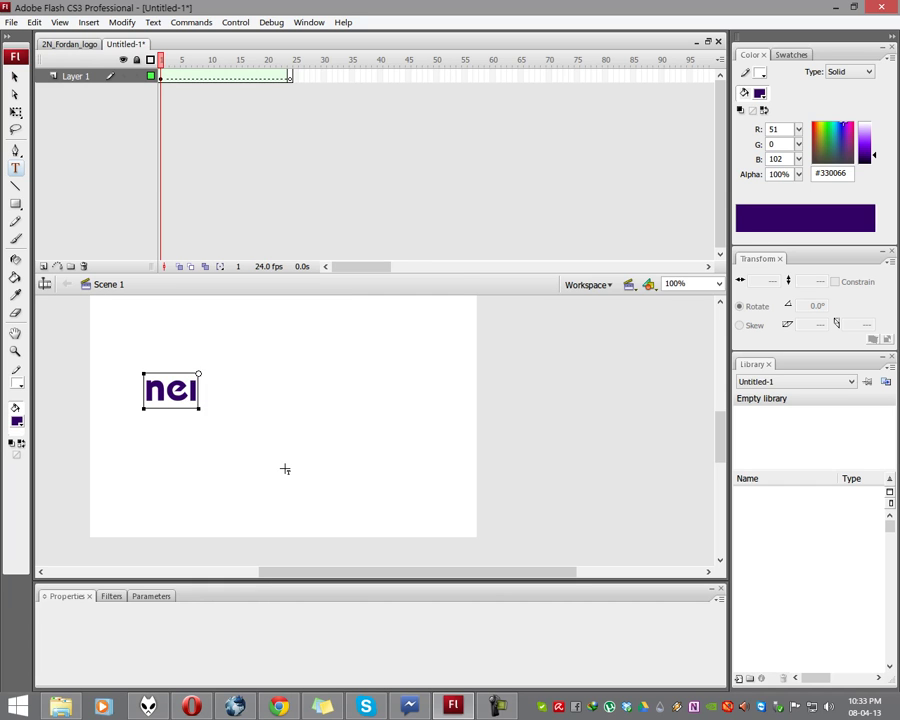
{"action": "type", "text": "l POGI"}
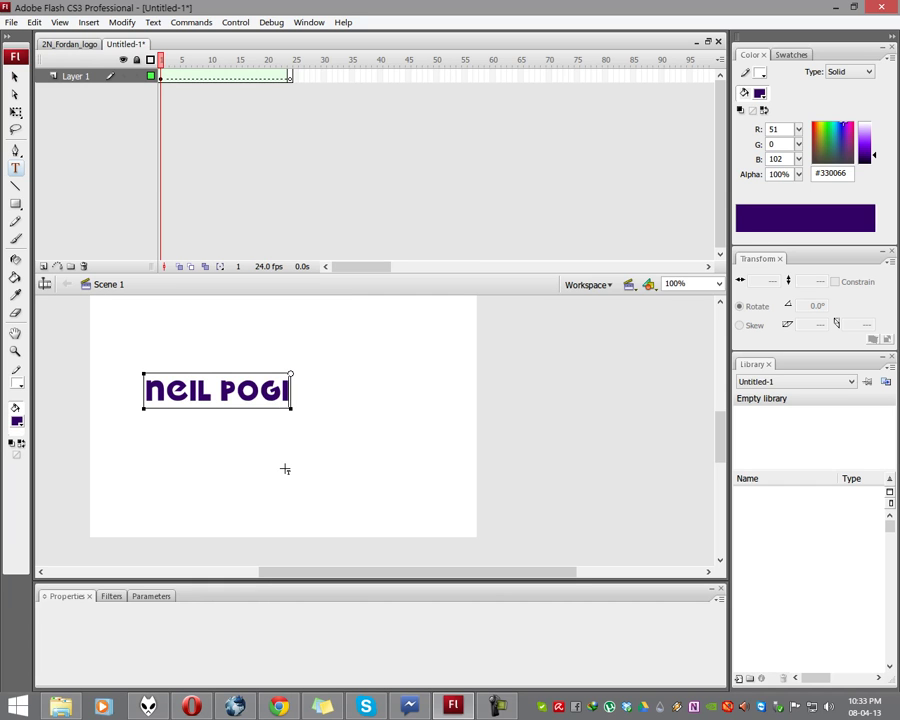
Break the frame 1 text apart twice so that its letters become plain shapes, and deselect it.
{"action": "left_click", "coordinate": [15, 76]}
{"action": "left_click_drag", "start_coordinate": [103, 356], "coordinate": [378, 468]}
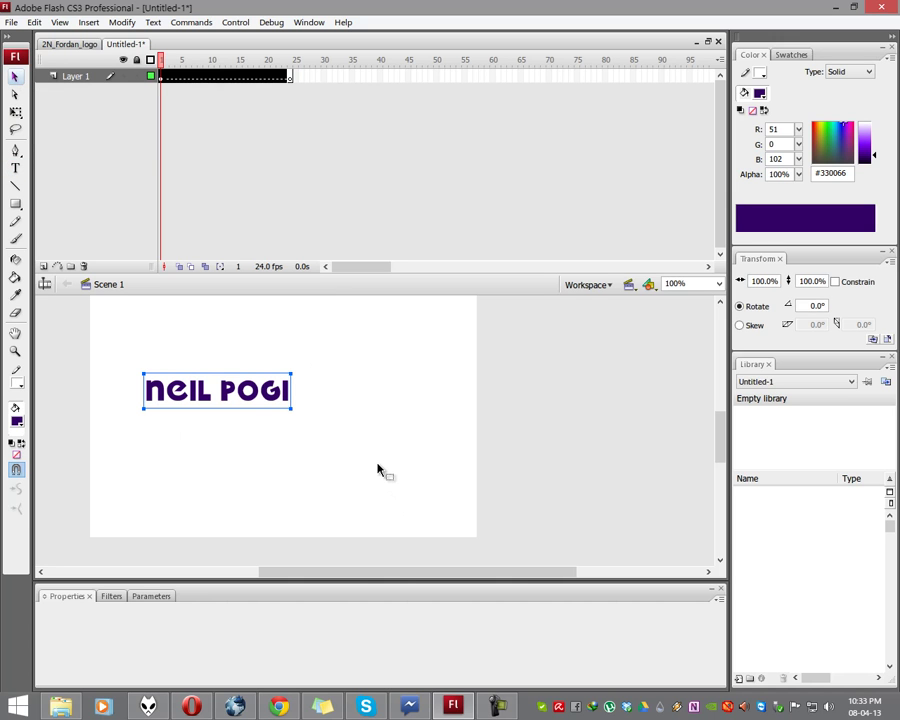
{"action": "key", "text": "ctrl+b"}
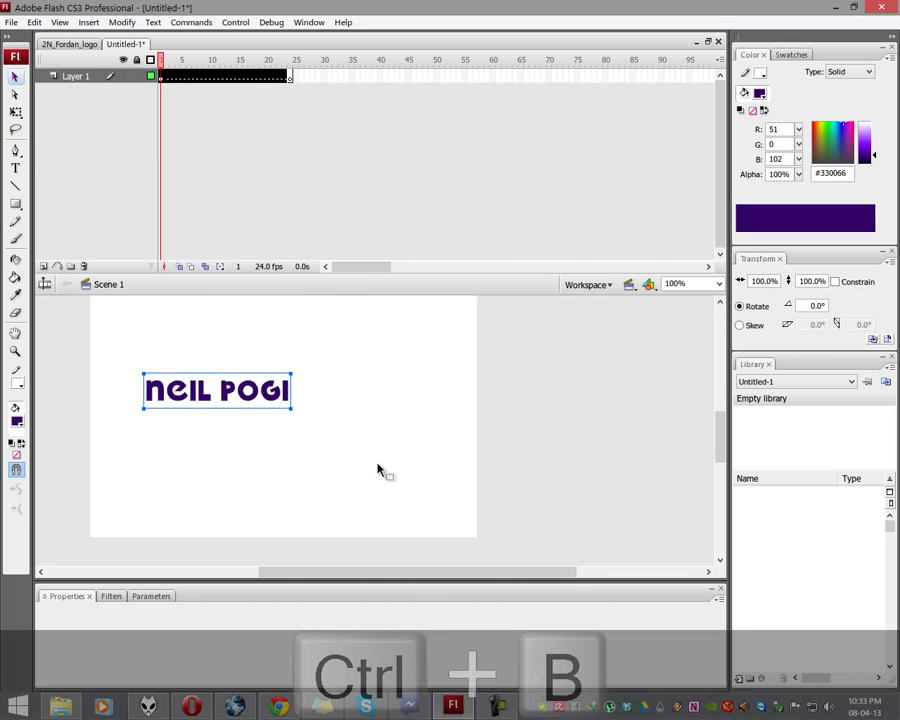
{"action": "key", "text": "ctrl+b"}
{"action": "left_click", "coordinate": [362, 466]}
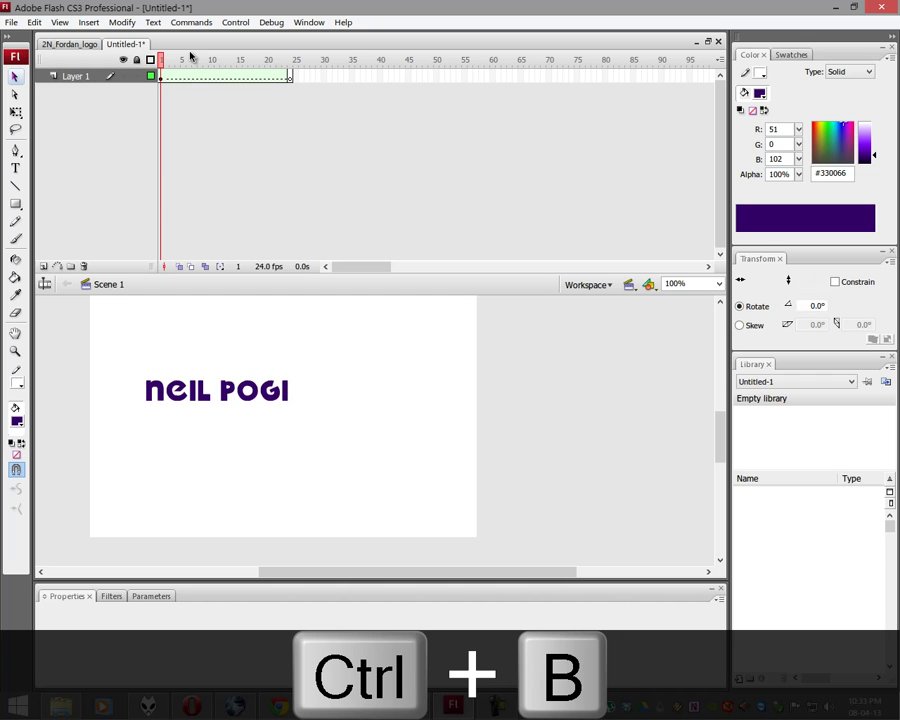
Add the purple text "di nga?" on the empty keyframe at frame 24.
{"action": "left_click", "coordinate": [263, 78]}
{"action": "left_click_drag", "start_coordinate": [264, 82], "coordinate": [313, 109]}
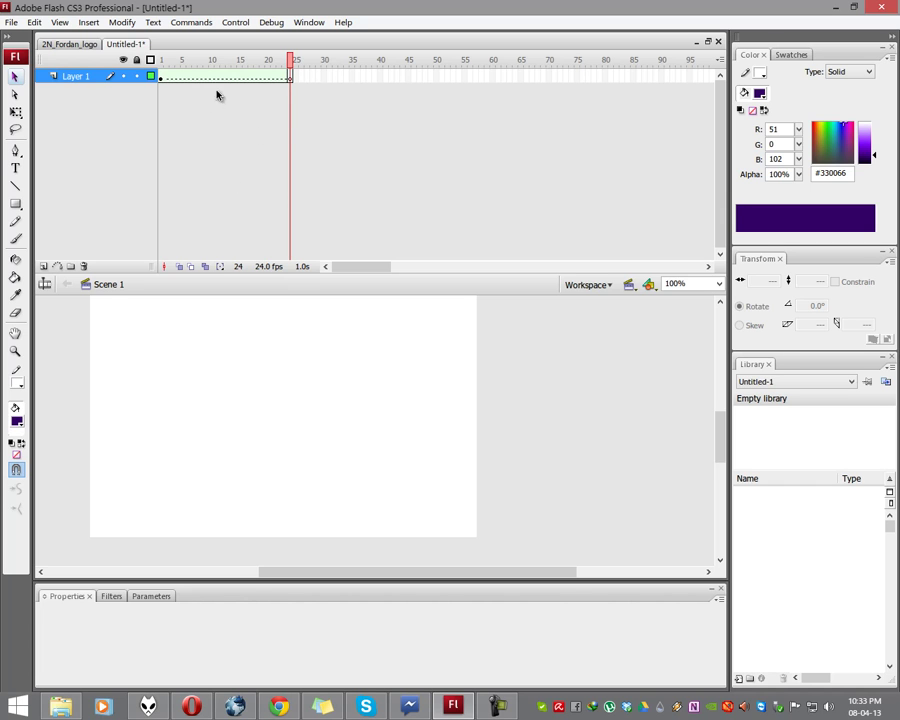
{"action": "left_click", "coordinate": [15, 168]}
{"action": "left_click", "coordinate": [186, 413]}
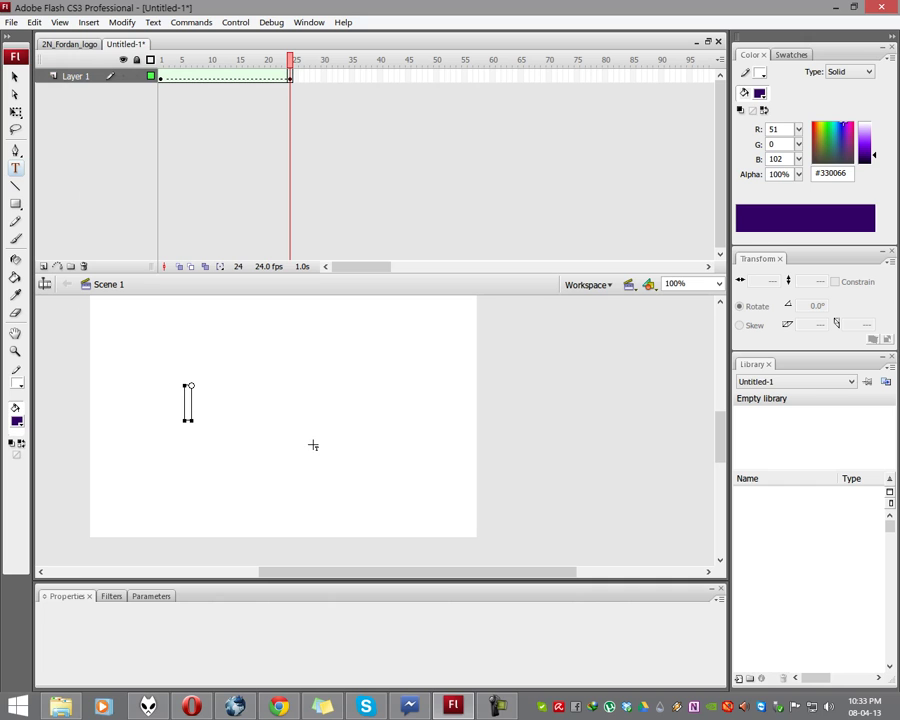
{"action": "type", "text": "di nga?"}
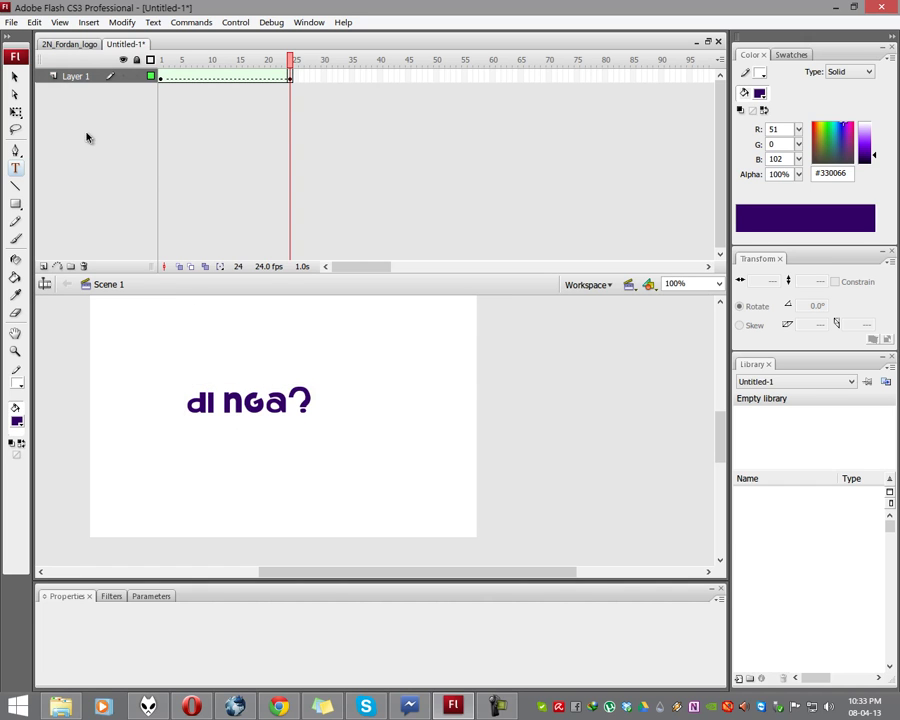
Break the "di nga?" text on frame 24 apart twice into plain letter shapes, and deselect it.
{"action": "left_click", "coordinate": [15, 76]}
{"action": "left_click_drag", "start_coordinate": [152, 362], "coordinate": [372, 466]}
{"action": "key", "text": "ctrl+b"}
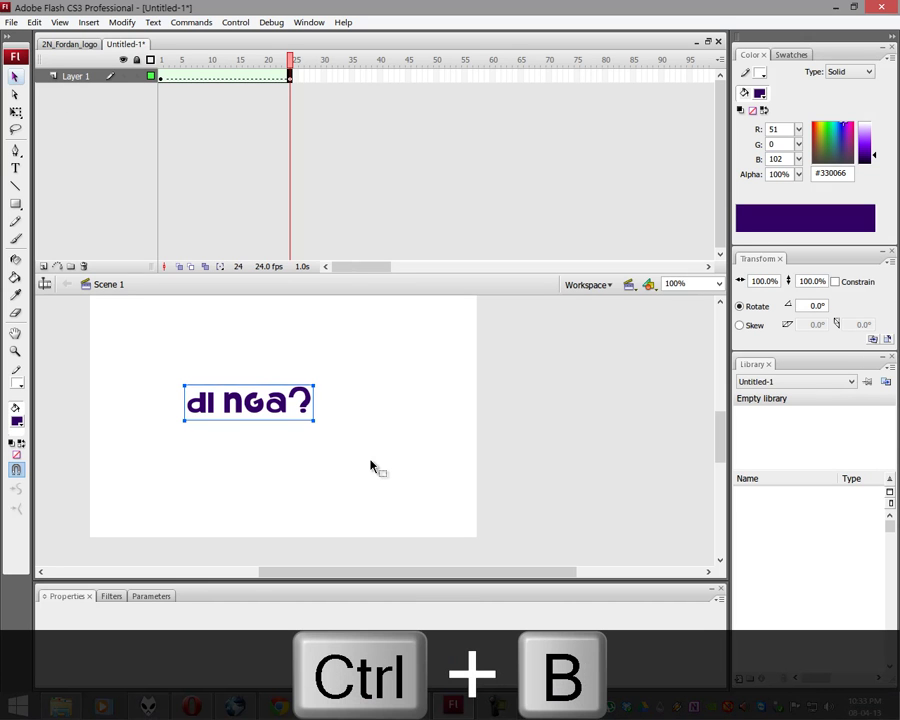
{"action": "key", "text": "ctrl+b"}
{"action": "left_click", "coordinate": [145, 353]}
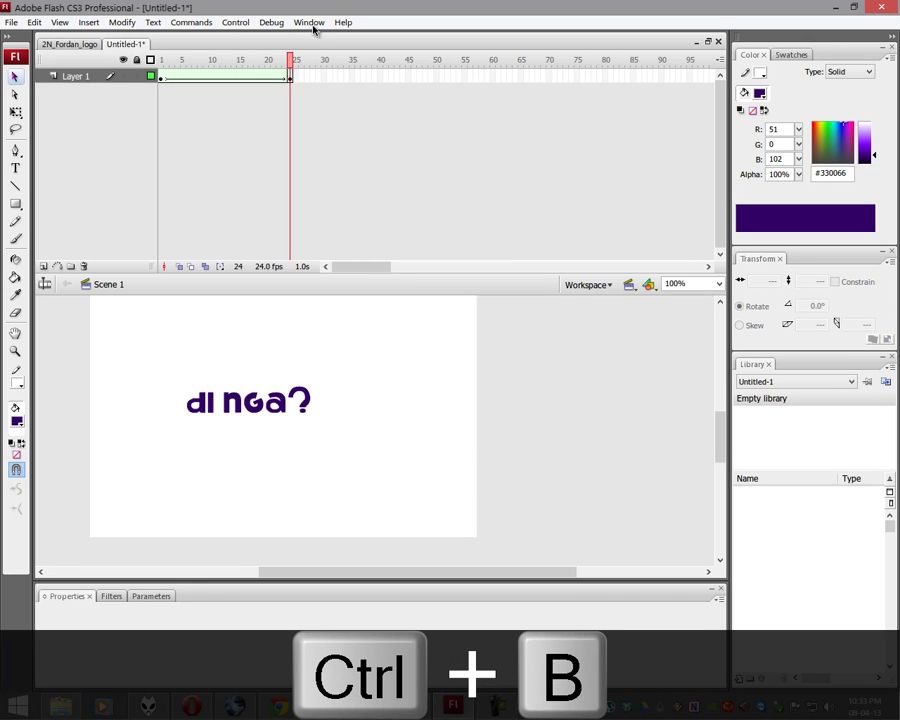
Scrub from frame 24 back to frame 1, test the movie to watch the text morph, and close the preview.
{"action": "left_click_drag", "start_coordinate": [297, 55], "coordinate": [2, 188]}
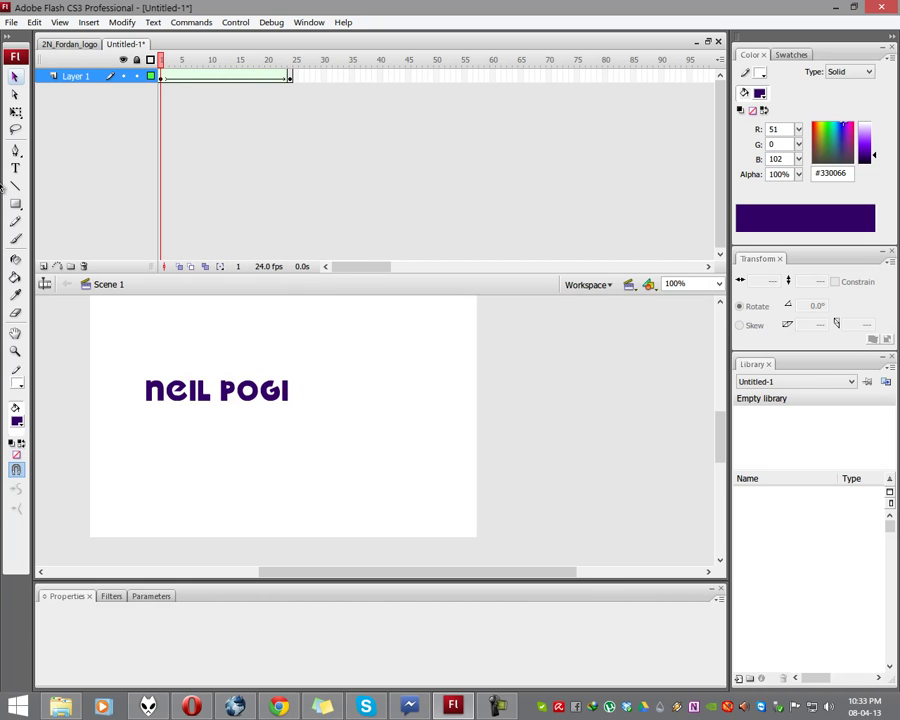
{"action": "key", "text": "ctrl+Return"}
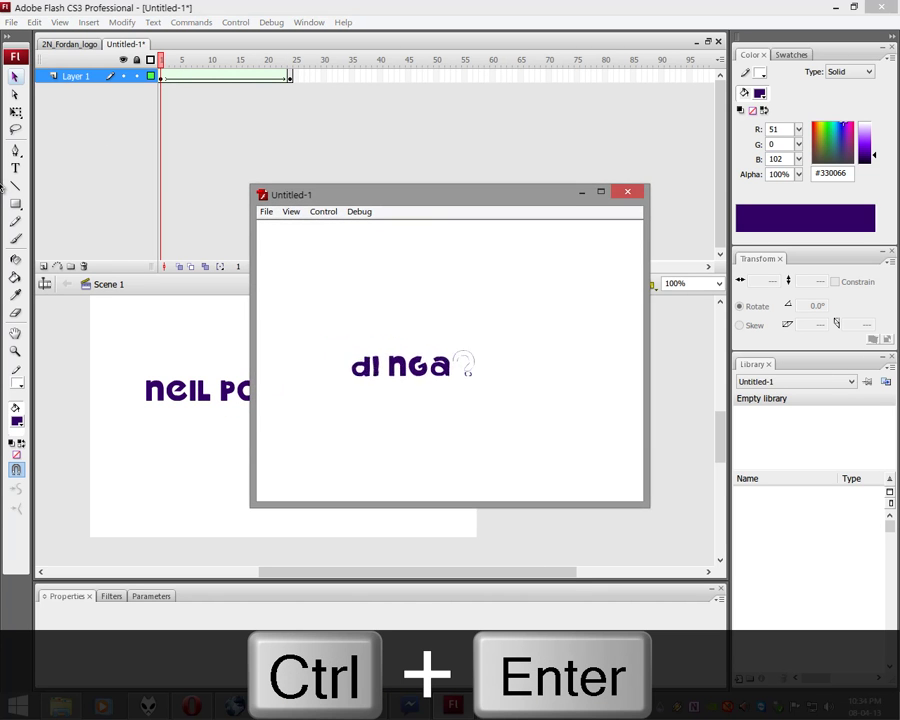
{"action": "left_click", "coordinate": [630, 195]}
Extend the "di nga?" text from frame 24 to frame 46 with inserted frames, and test the movie again.
{"action": "left_click_drag", "start_coordinate": [163, 60], "coordinate": [292, 62]}
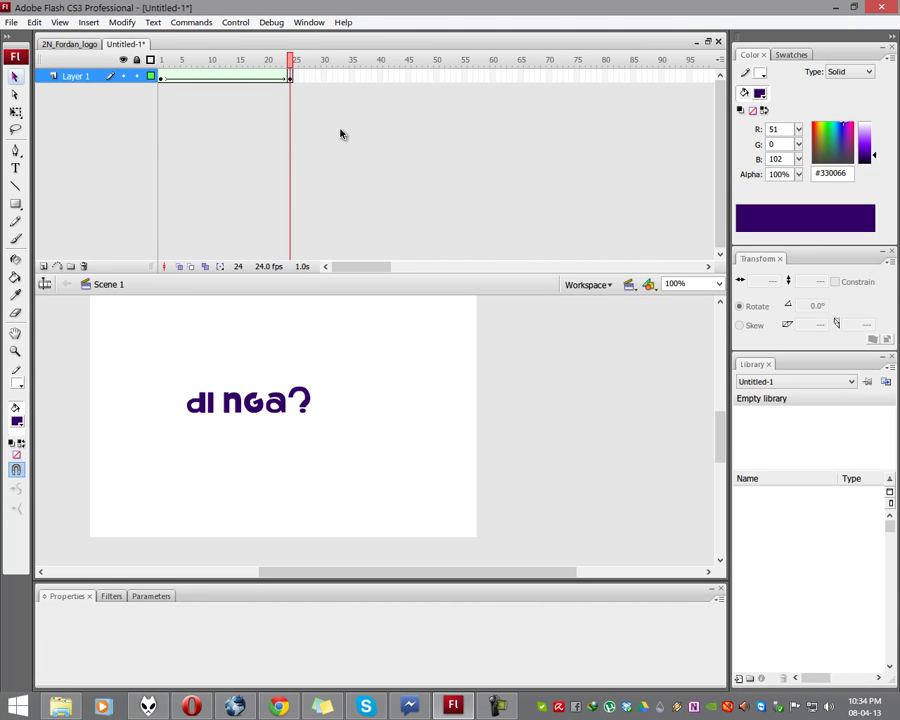
{"action": "key", "text": "F5"}
{"action": "key", "text": "F5"}
{"action": "key", "text": "F5"}
{"action": "key", "text": "F5"}
{"action": "key", "text": "F5"}
{"action": "key", "text": "F5"}
{"action": "key", "text": "F5"}
{"action": "key", "text": "F5"}
{"action": "key", "text": "F5"}
{"action": "key", "text": "F5"}
{"action": "key", "text": "F5"}
{"action": "key", "text": "F5"}
{"action": "key", "text": "F5"}
{"action": "key", "text": "F5"}
{"action": "key", "text": "F5"}
{"action": "key", "text": "F5"}
{"action": "key", "text": "F5"}
{"action": "key", "text": "F5"}
{"action": "key", "text": "F5"}
{"action": "key", "text": "F5"}
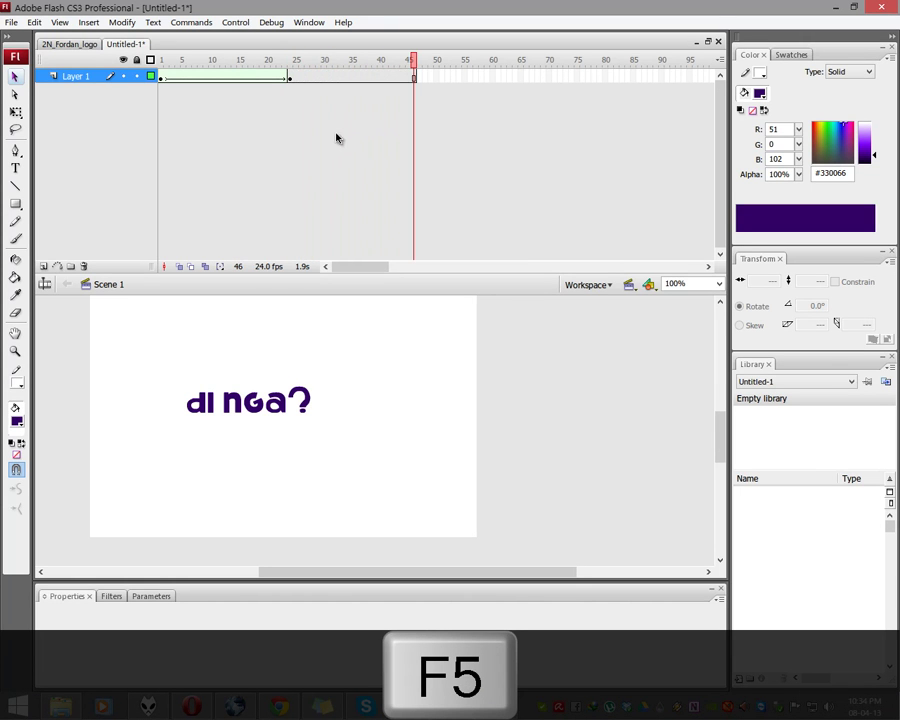
{"action": "key", "text": "ctrl+Return"}
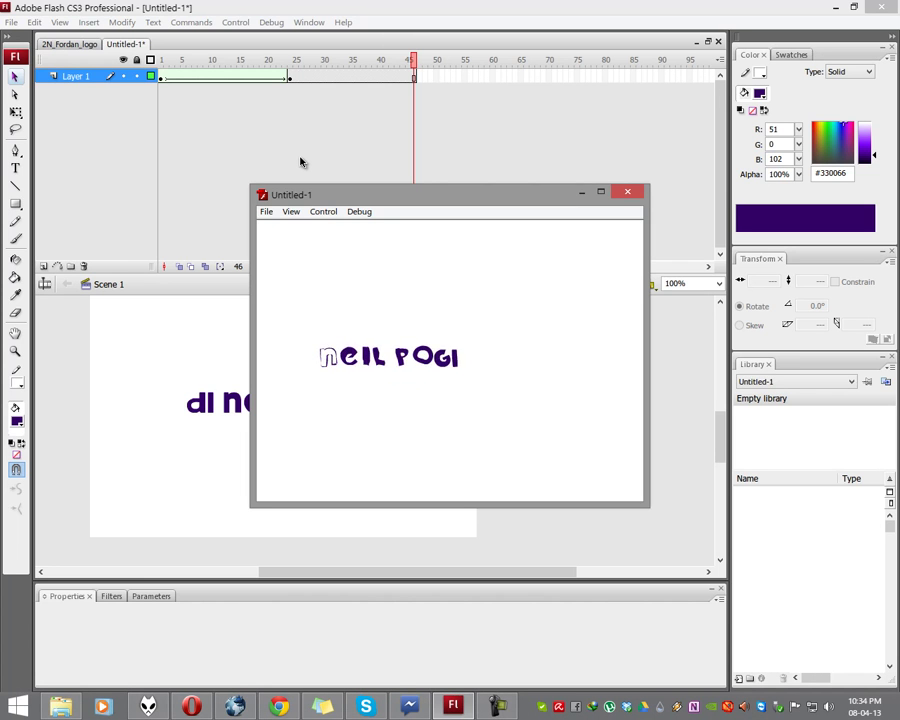
{"action": "left_click", "coordinate": [628, 194]}
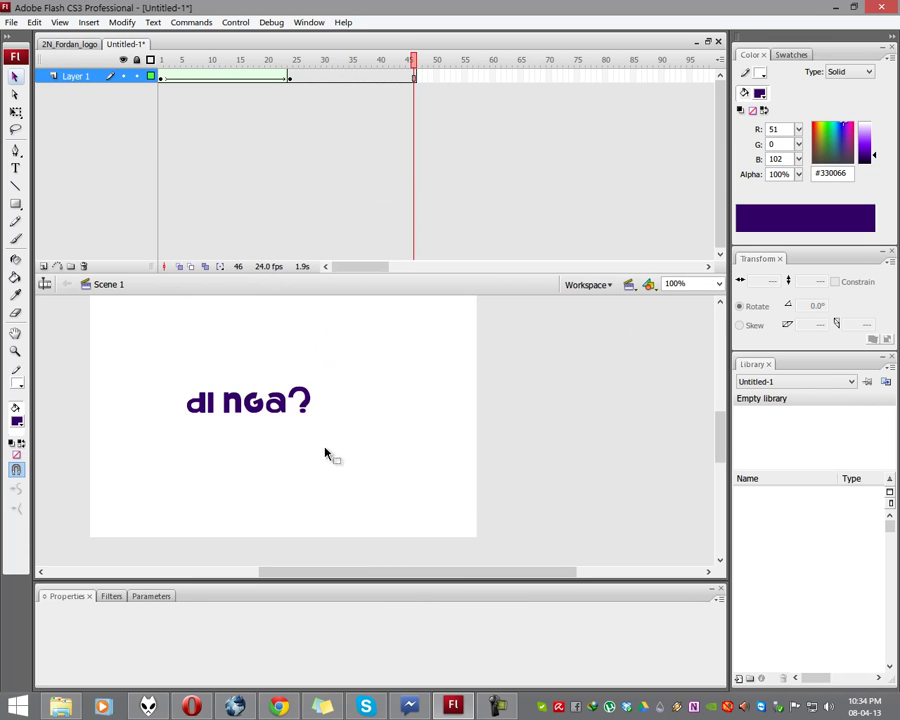